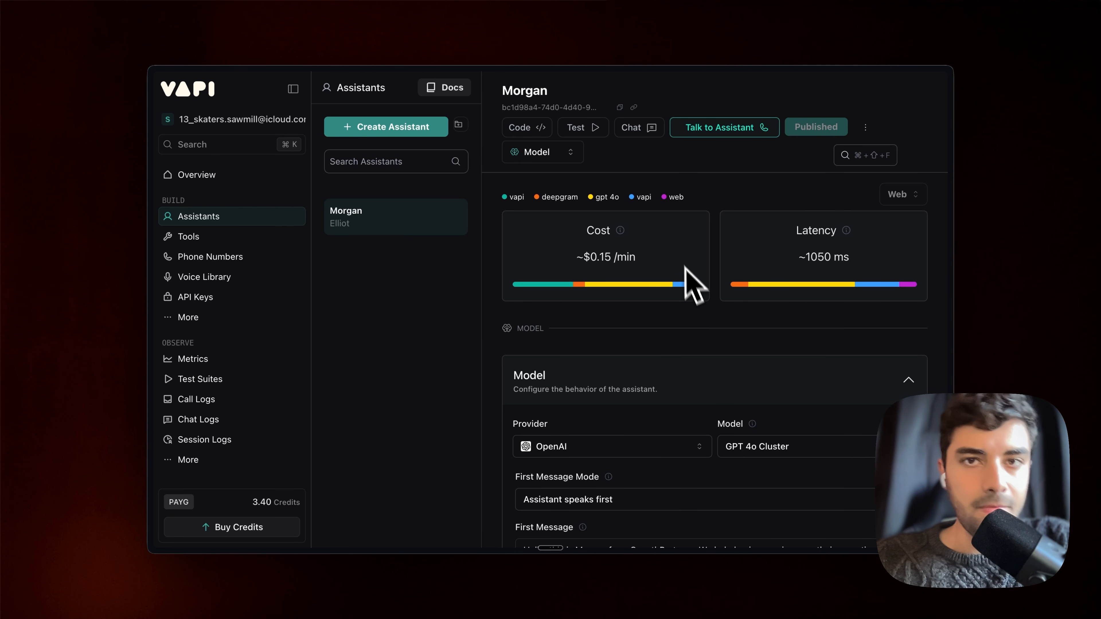
# Review the Webhook node in n8n's Airtable Tutorial workflow, then return to Vapi
pyautogui.moveTo(150, 238)
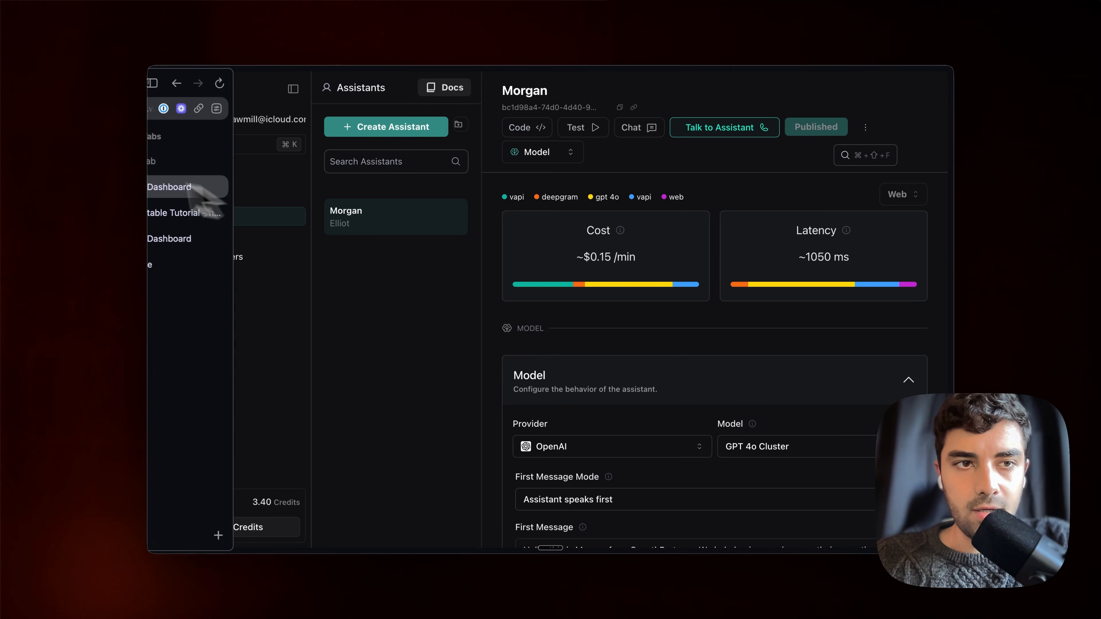
pyautogui.click(218, 215)
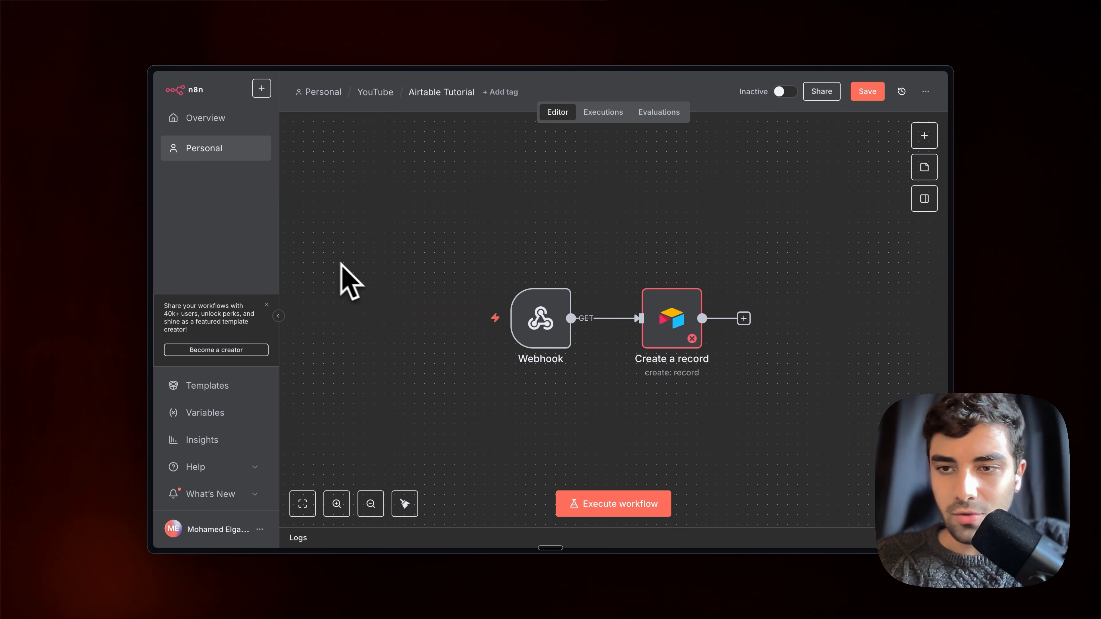
pyautogui.moveTo(465, 252); pyautogui.dragTo(577, 391)
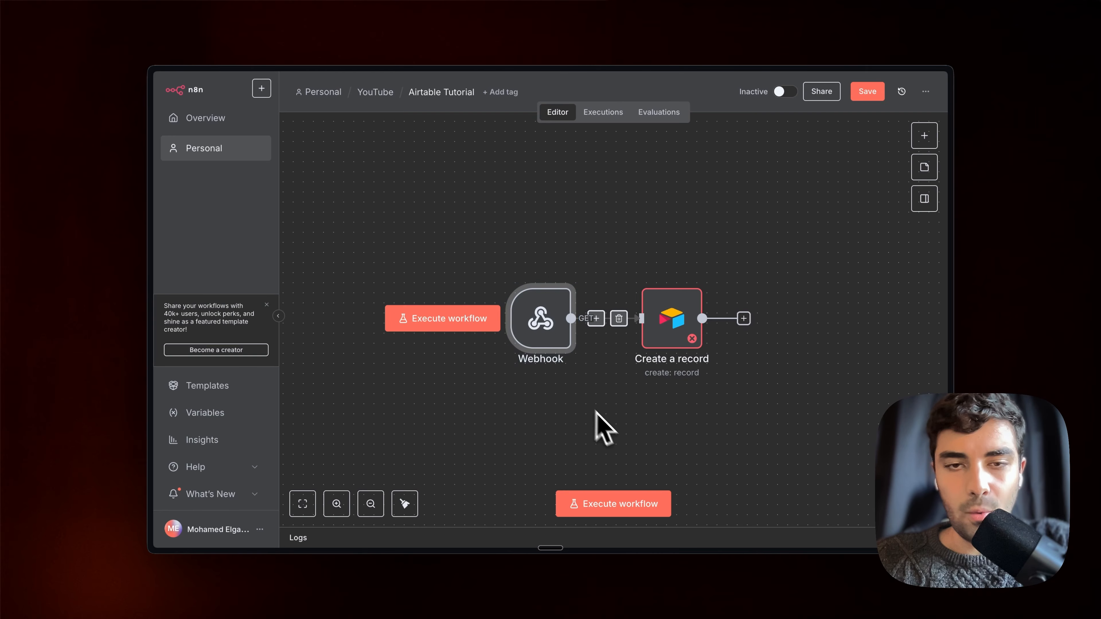
pyautogui.moveTo(150, 261)
pyautogui.click(227, 186)
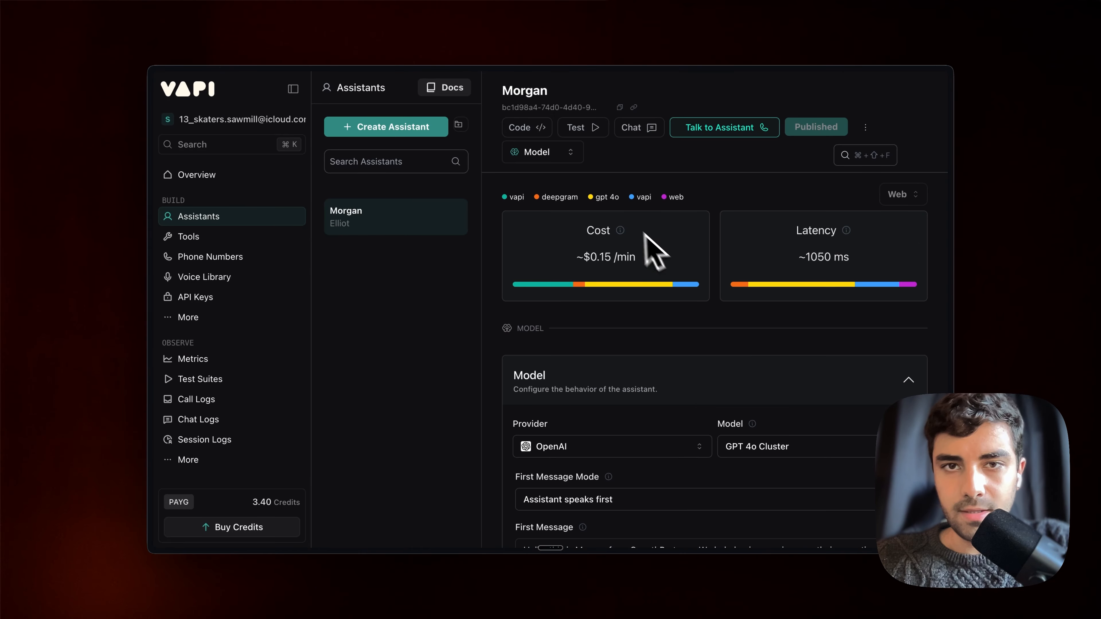
# Expand the Morgan assistant's Messaging card and focus its Server URL field
pyautogui.scroll(-20, 742, 304)
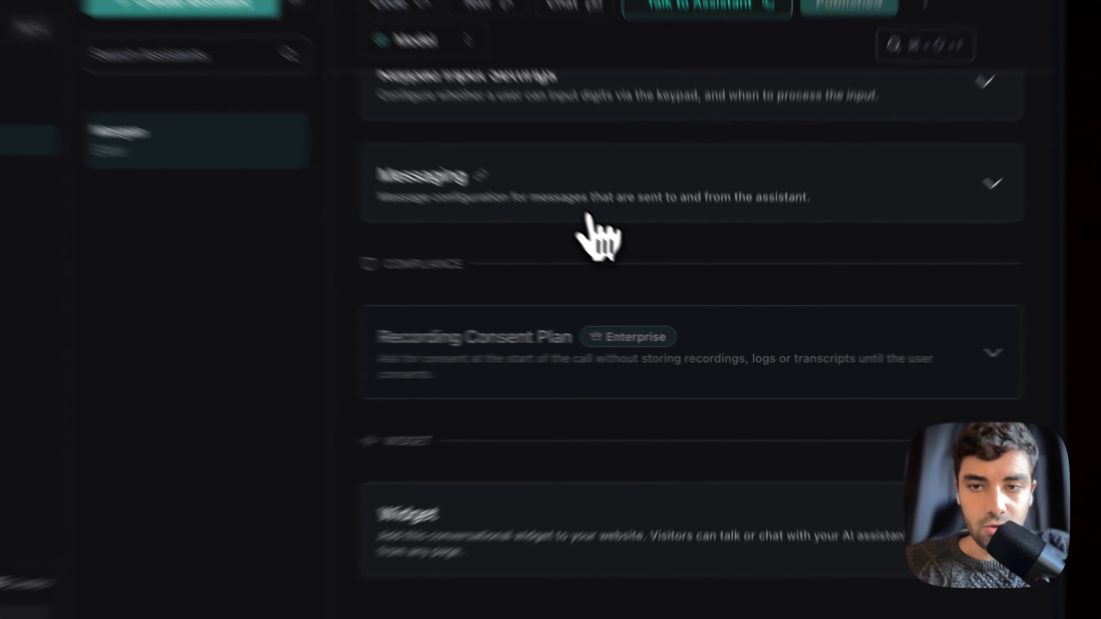
pyautogui.click(648, 266)
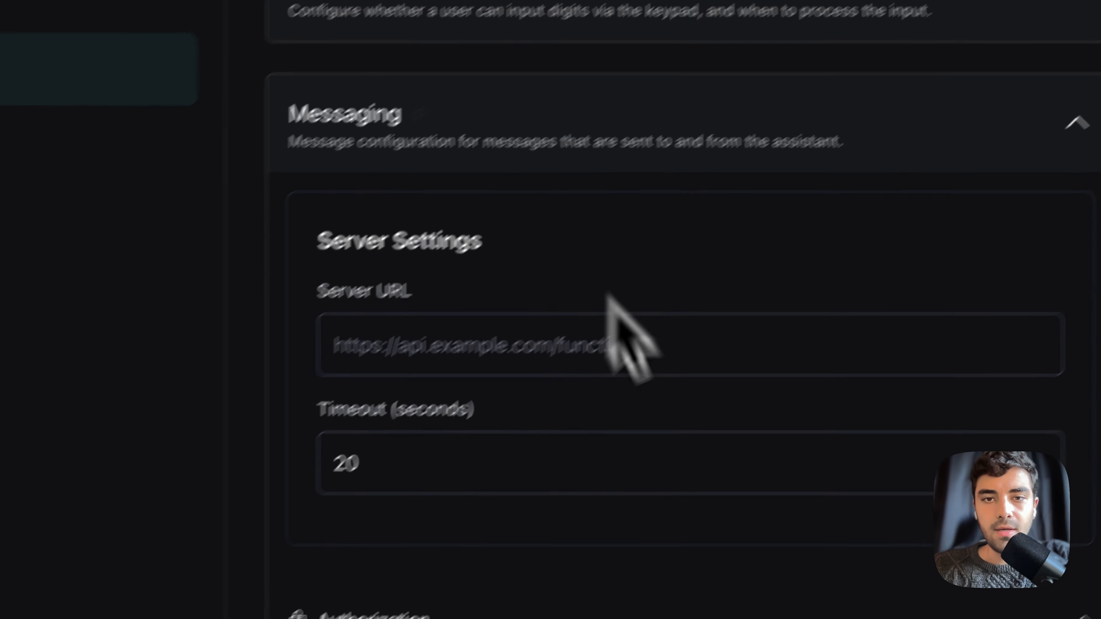
pyautogui.moveTo(398, 238); pyautogui.dragTo(635, 265)
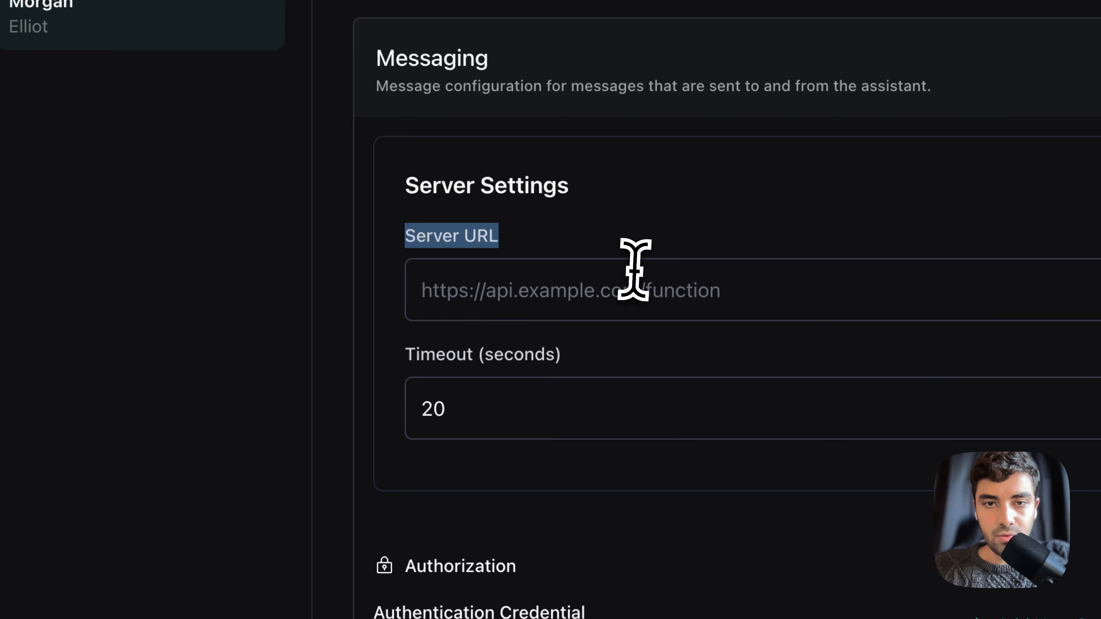
pyautogui.moveTo(455, 369); pyautogui.dragTo(597, 388)
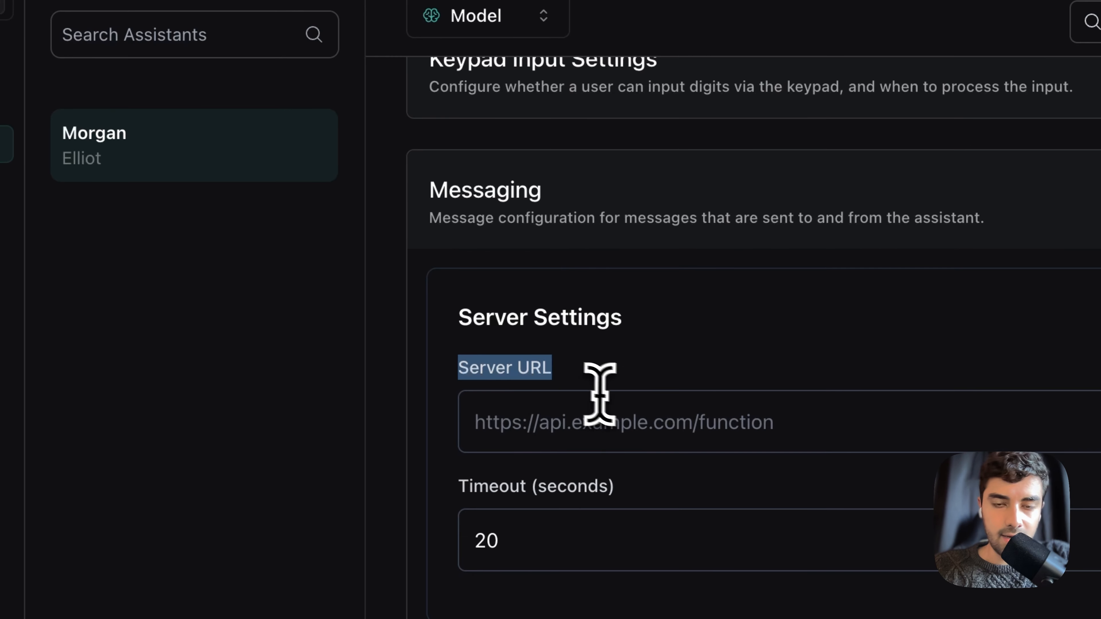
pyautogui.click(718, 423)
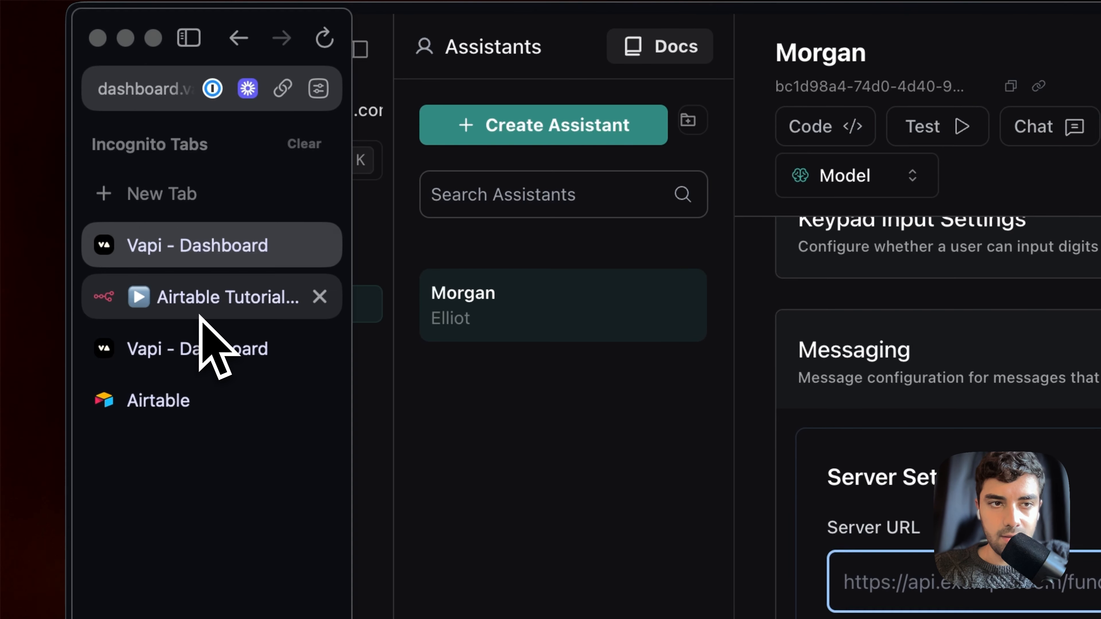
pyautogui.click(174, 282)
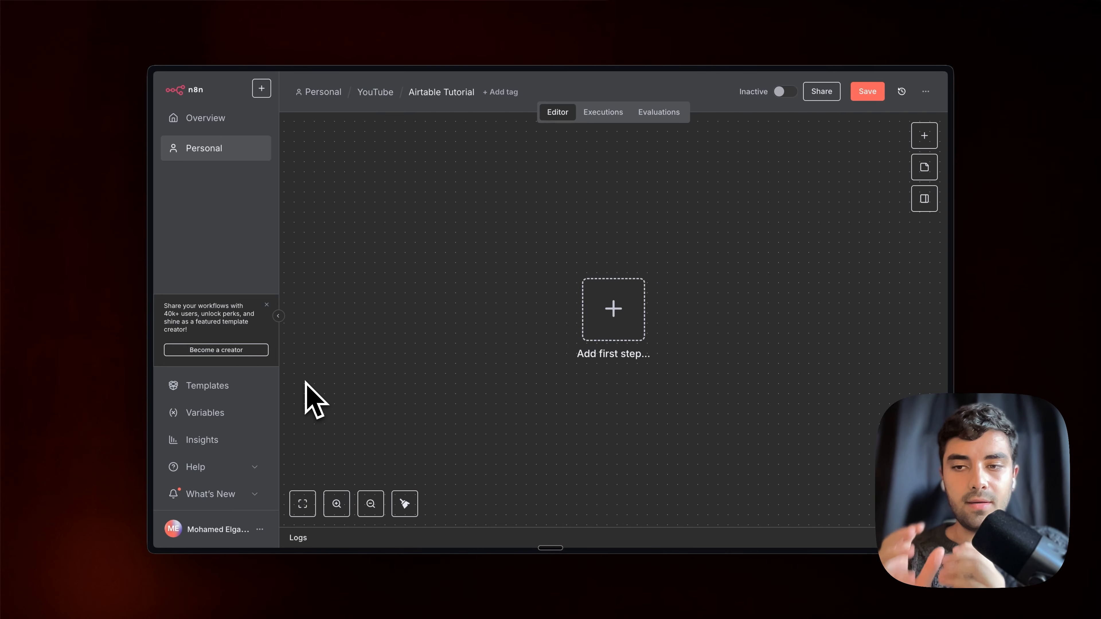
# Begin adding the first step to the empty Airtable Tutorial workflow
pyautogui.click(629, 306)
# Add a Webhook trigger found by searching 'web' and show its production URL
pyautogui.write('web')
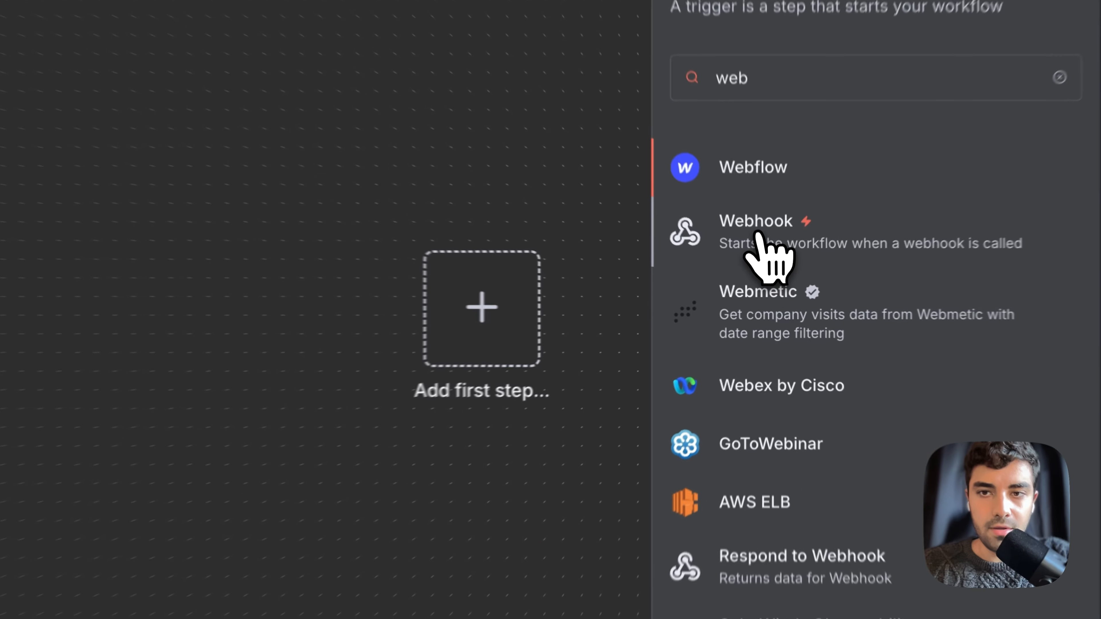
pyautogui.click(765, 265)
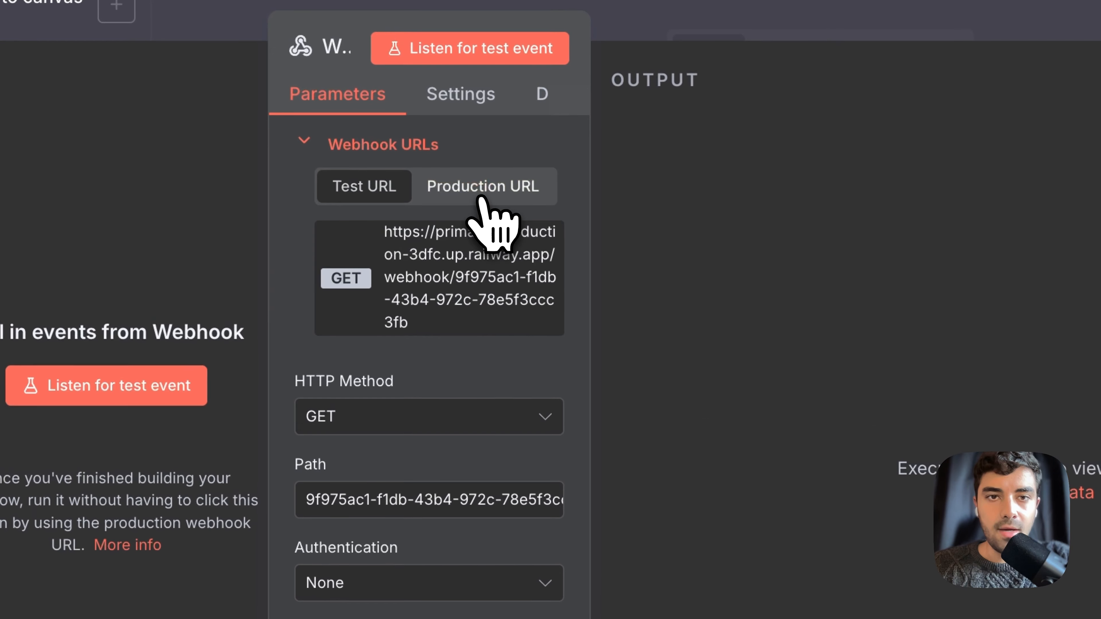
pyautogui.click(481, 198)
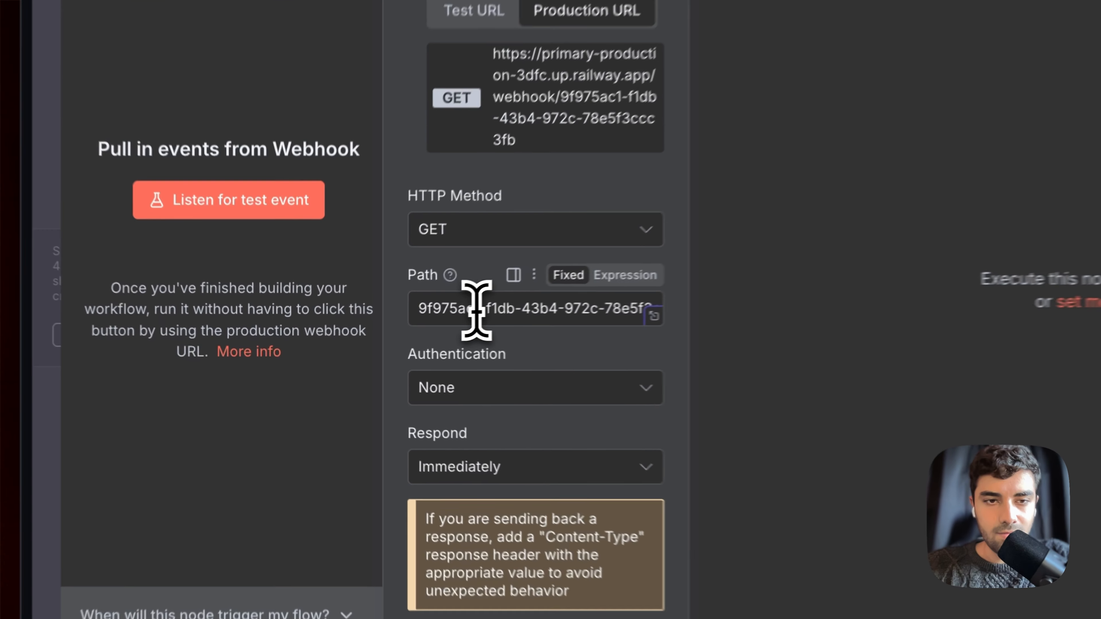
# Set the webhook path to postCalll and its HTTP method to POST
pyautogui.tripleClick(476, 309)
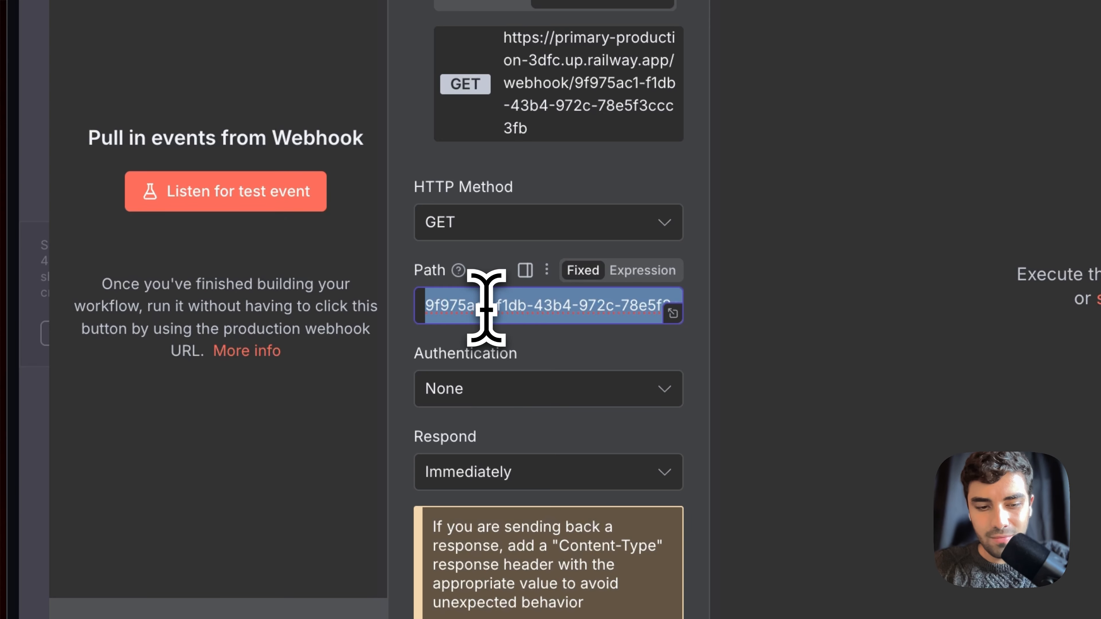
pyautogui.write('postCal;')
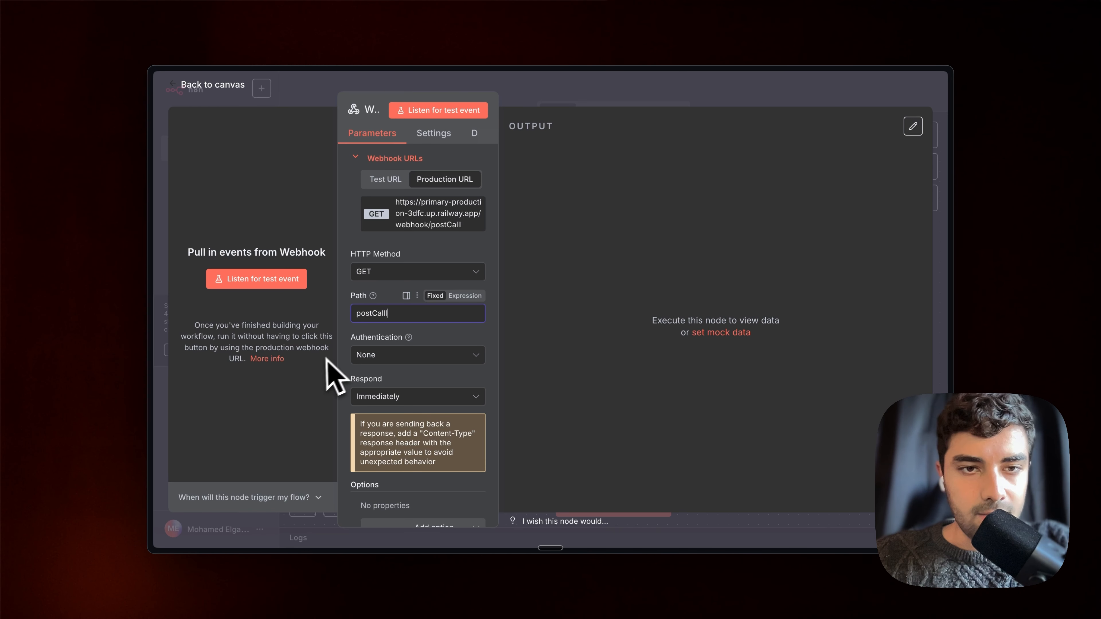
pyautogui.doubleClick(377, 312)
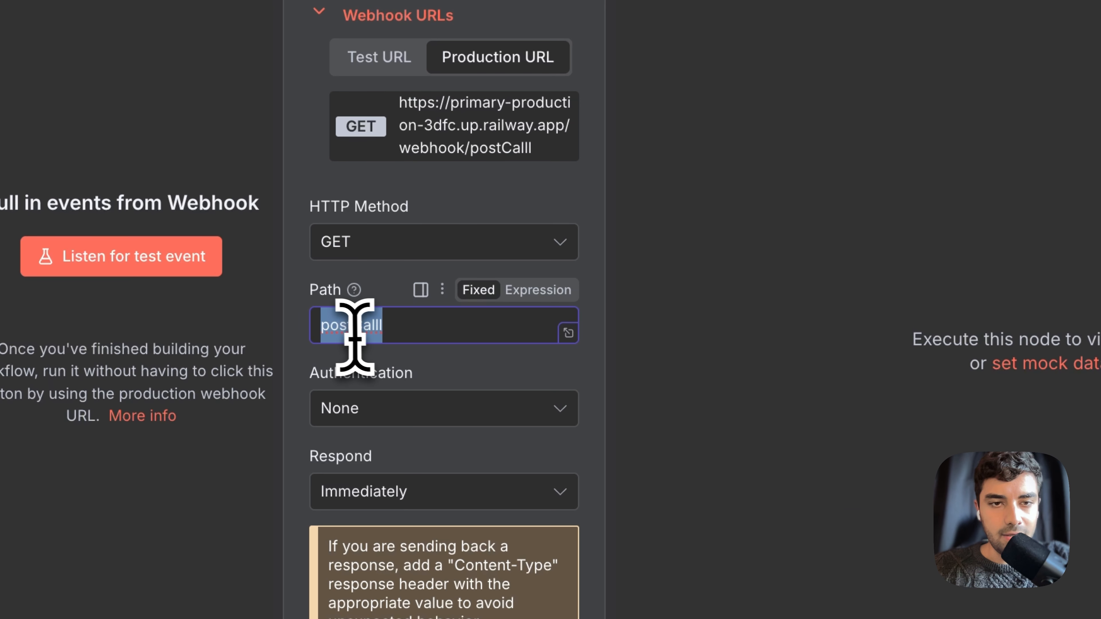
pyautogui.click(495, 256)
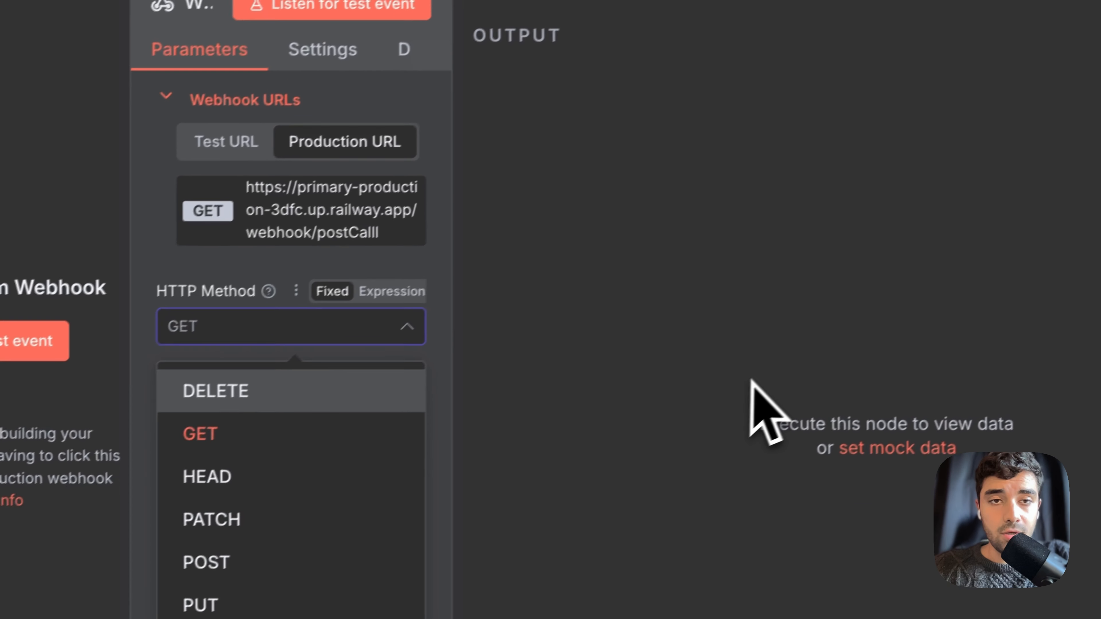
pyautogui.click(752, 381)
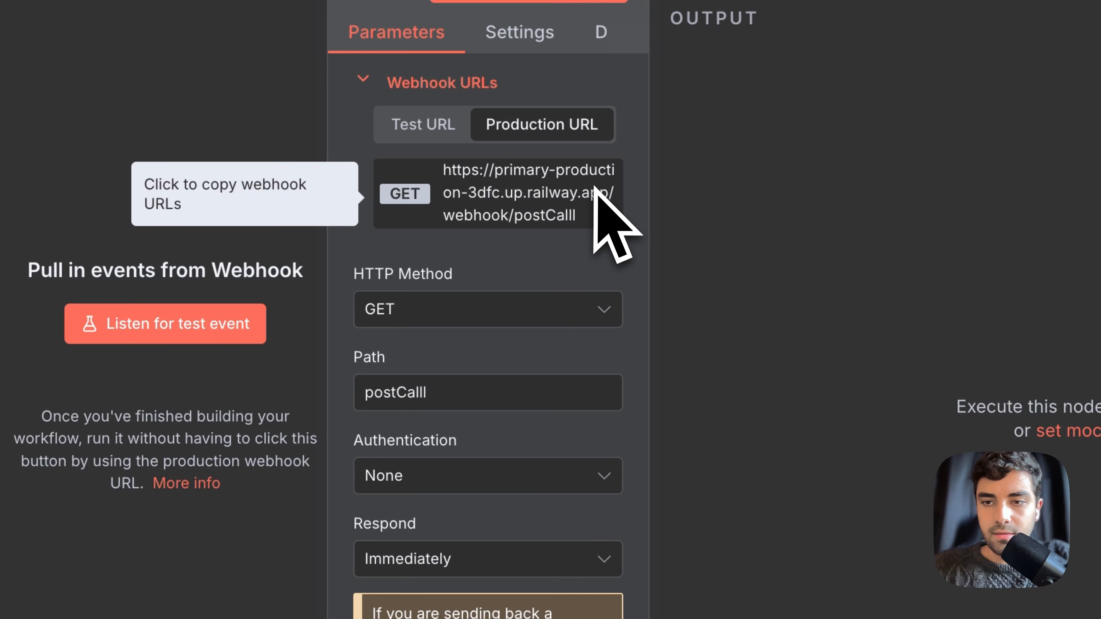
pyautogui.click(382, 319)
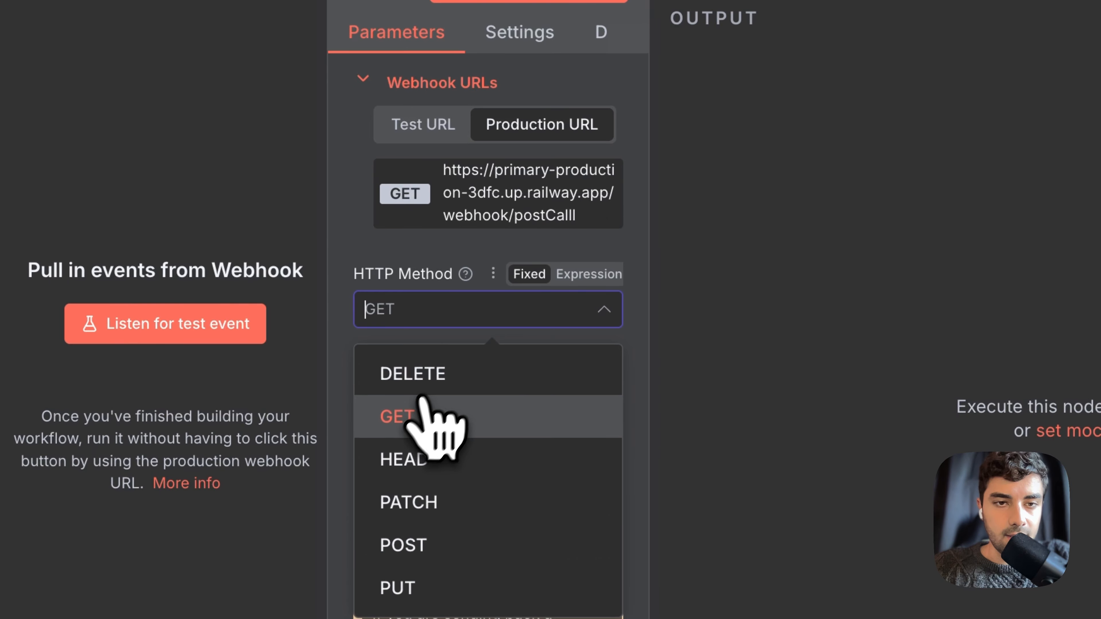
pyautogui.click(373, 447)
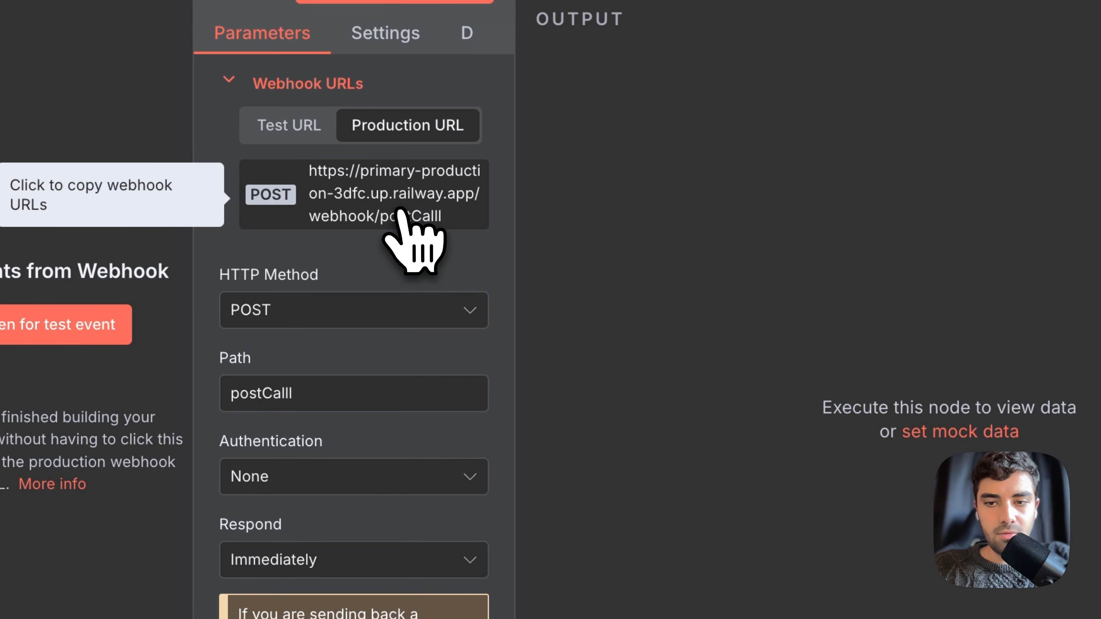
# Paste the copied n8n postCalll production URL into Vapi's Server URL and publish Morgan
pyautogui.click(400, 212)
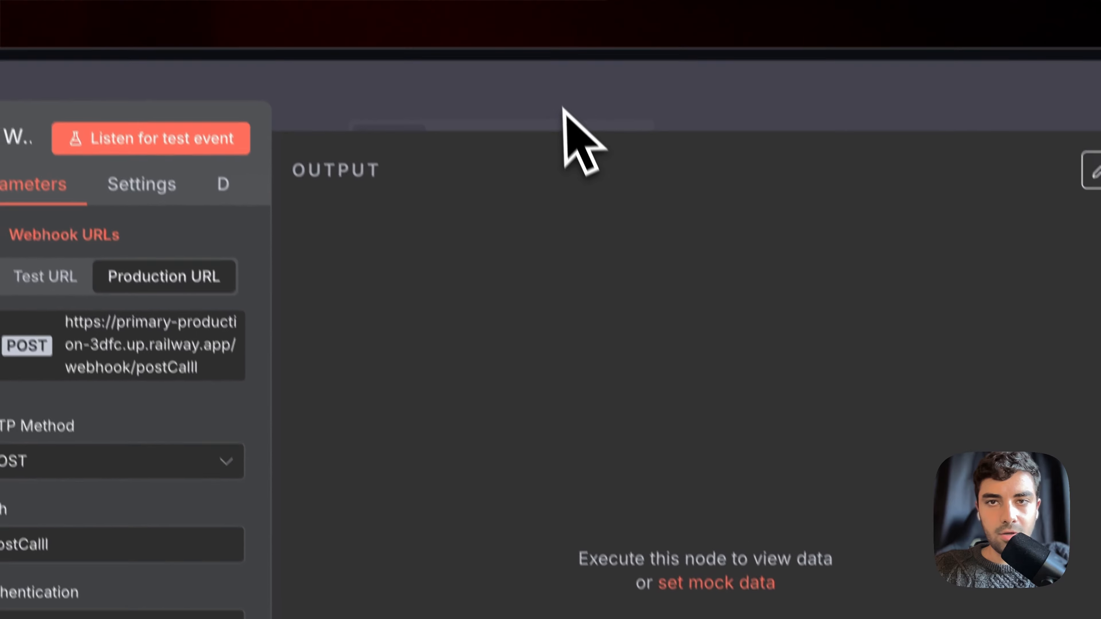
pyautogui.click(563, 108)
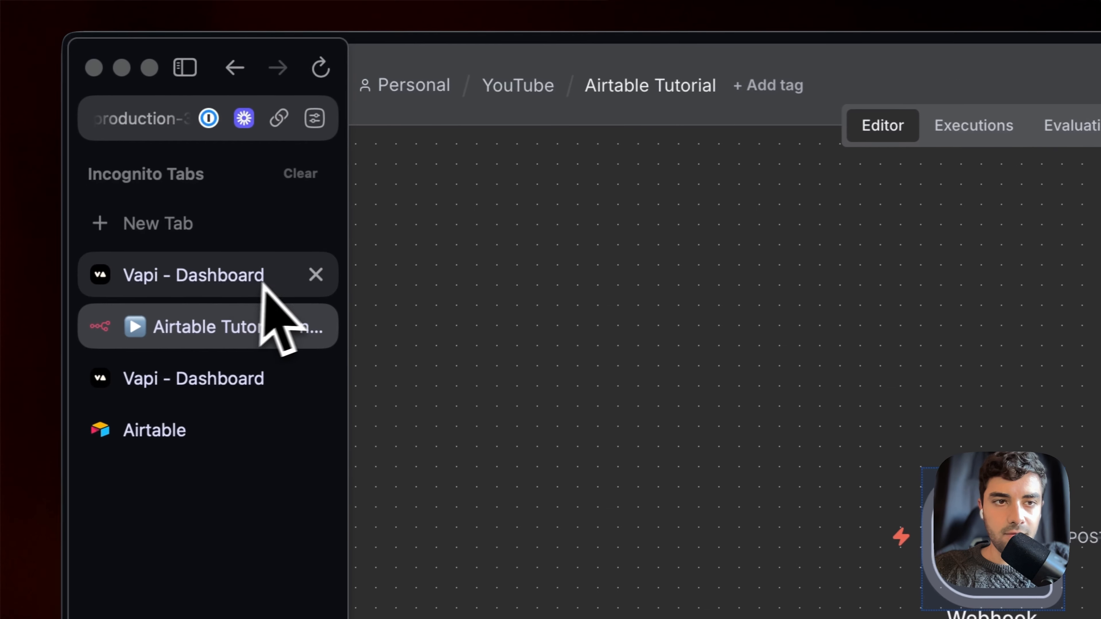
pyautogui.click(262, 284)
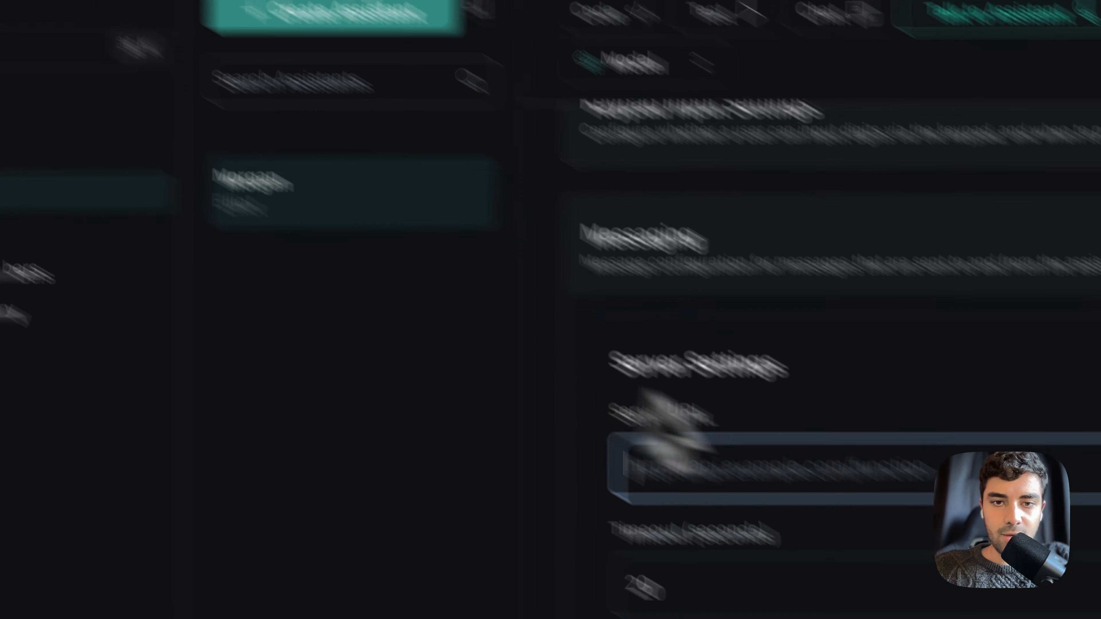
pyautogui.click(654, 373)
pyautogui.press('super+v')
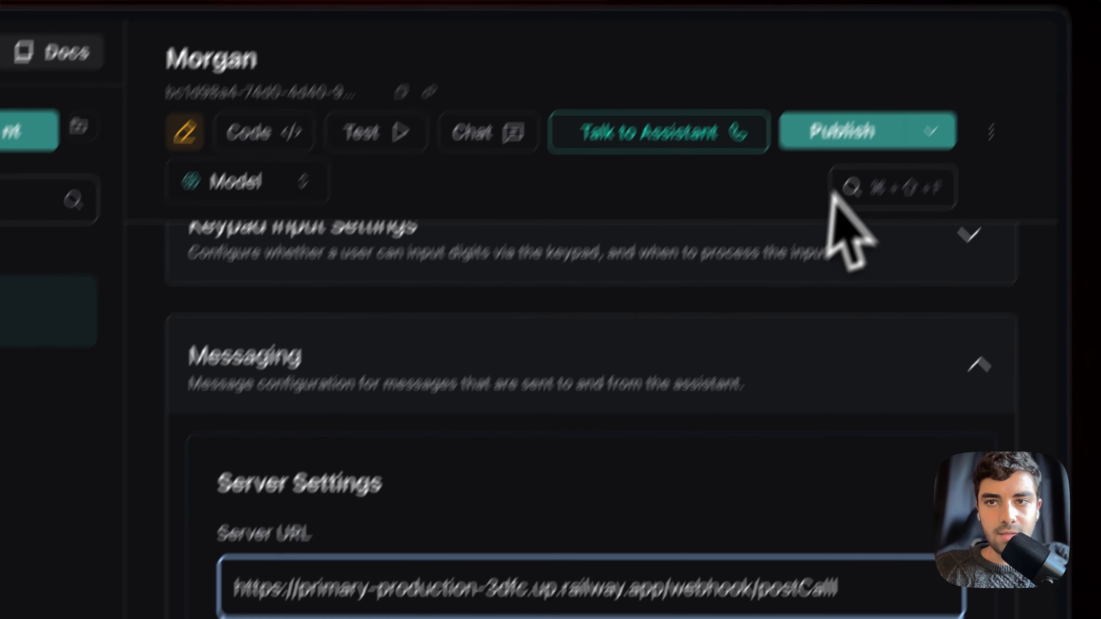
pyautogui.click(802, 200)
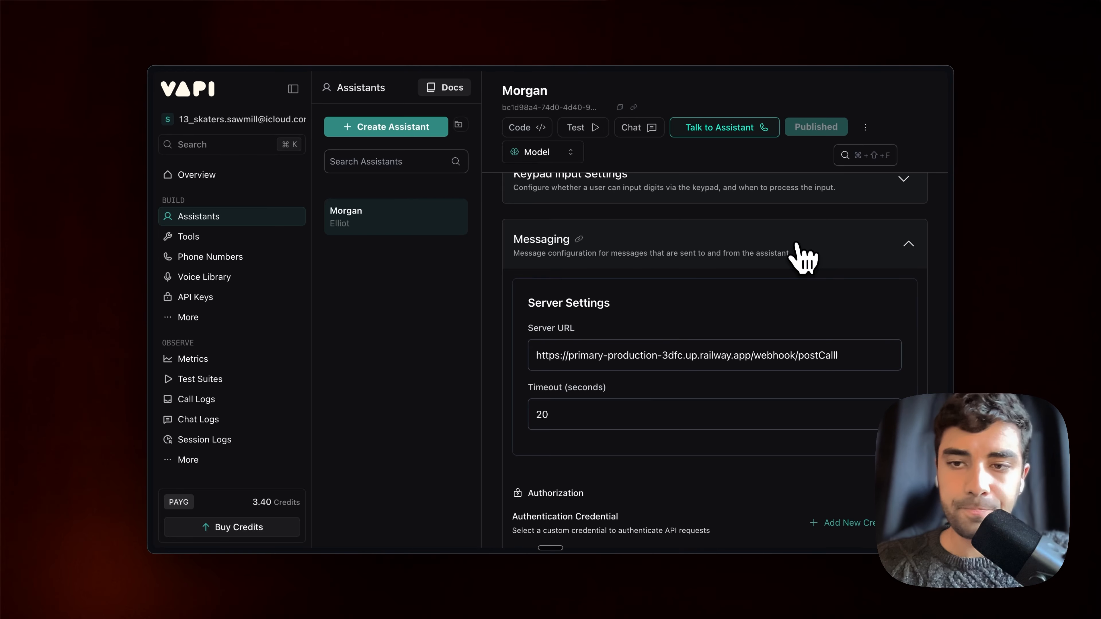
# Clear all of the Morgan assistant's client message types
pyautogui.scroll(-15, 821, 375)
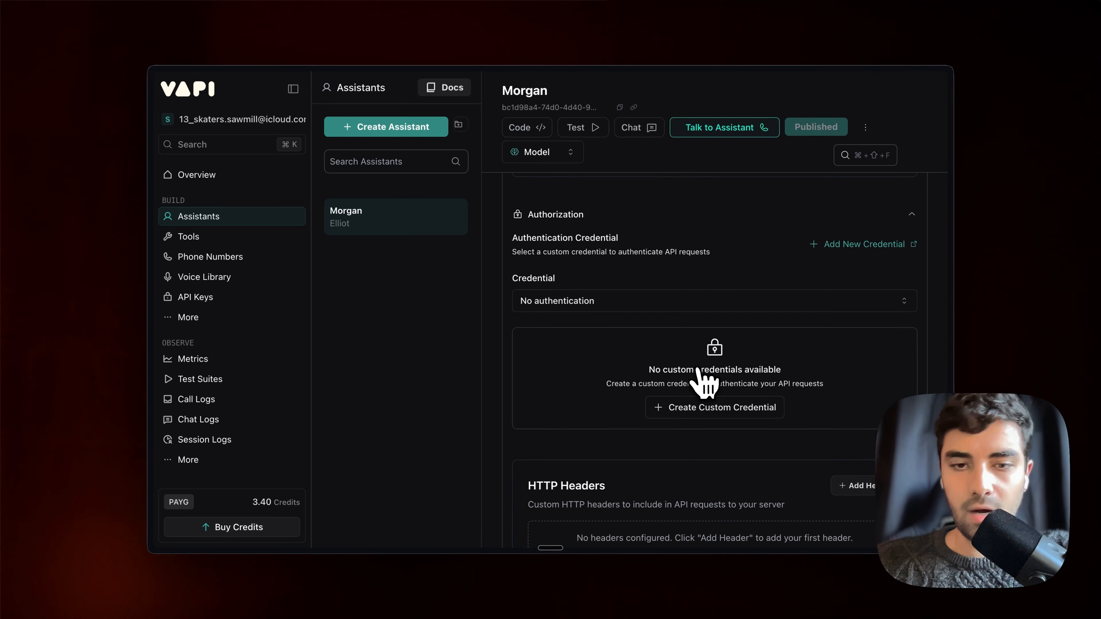
pyautogui.scroll(-4, 703, 382)
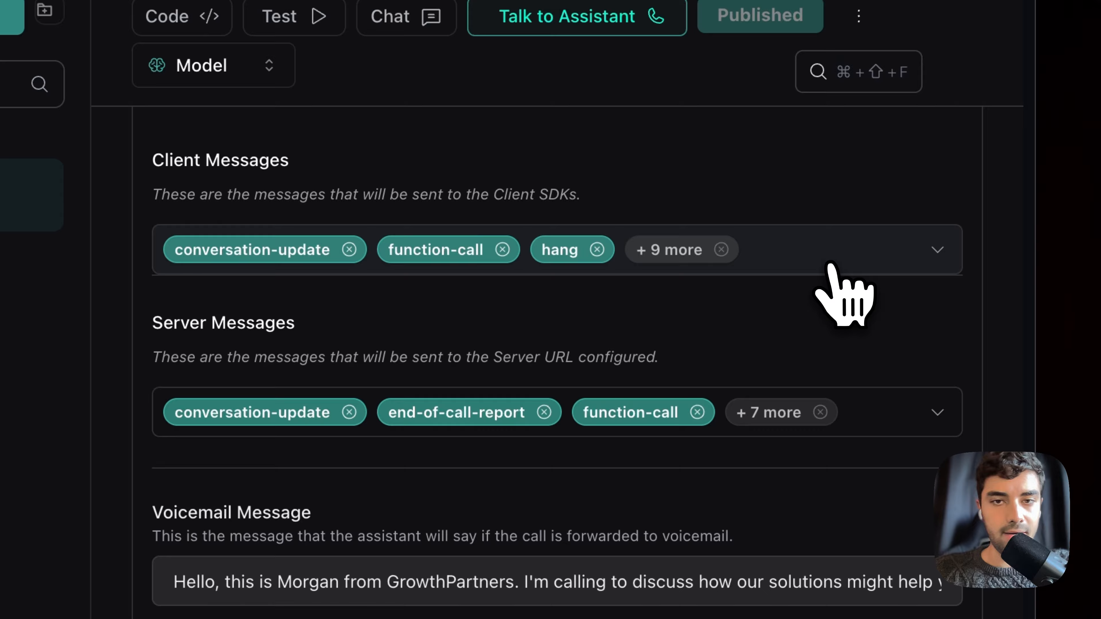
pyautogui.click(828, 265)
pyautogui.click(185, 361)
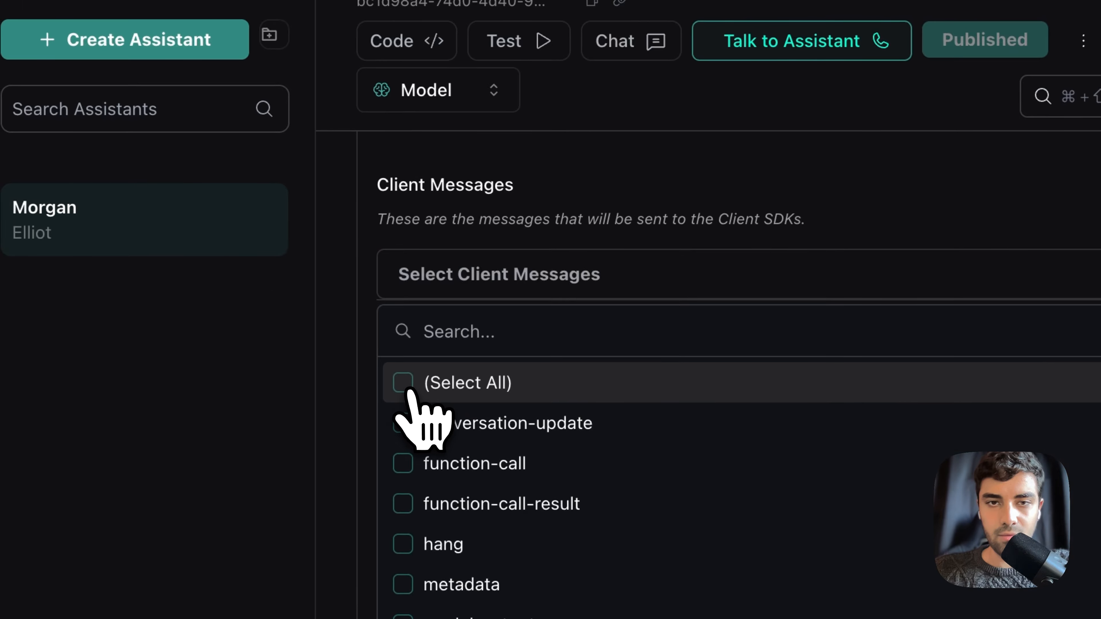
pyautogui.click(486, 222)
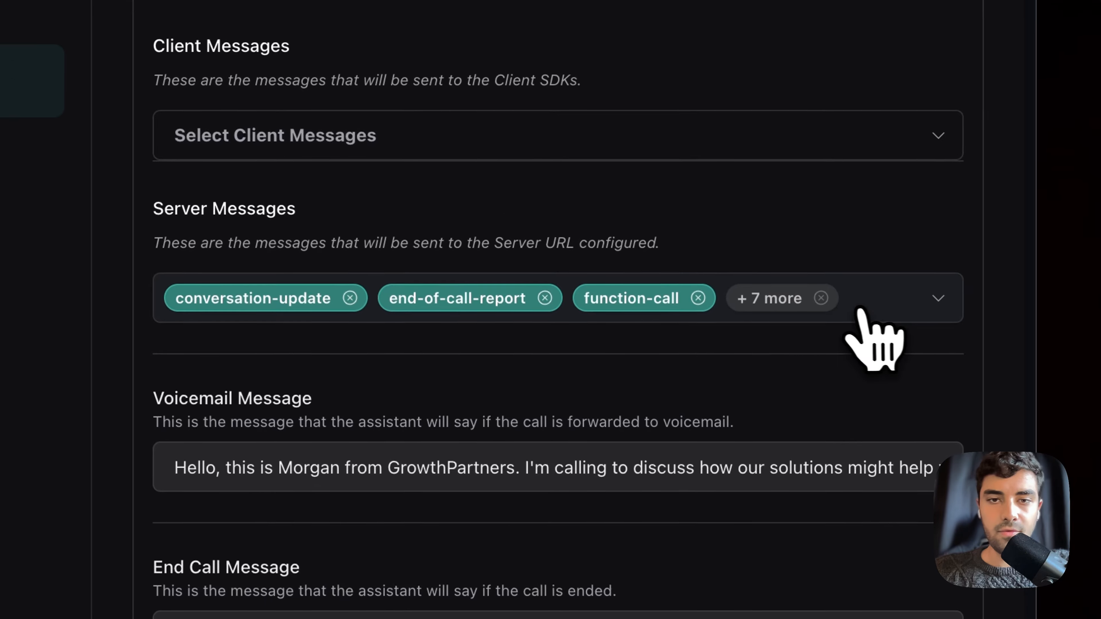
# Limit server messages to end-of-call-report only and republish the assistant
pyautogui.click(861, 310)
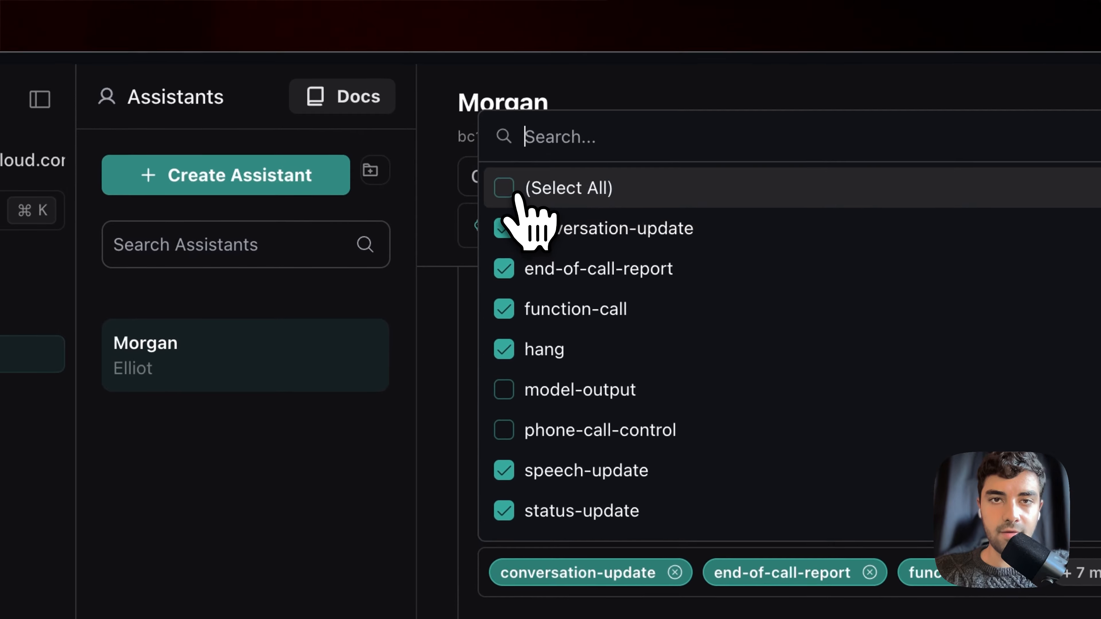
pyautogui.click(529, 140)
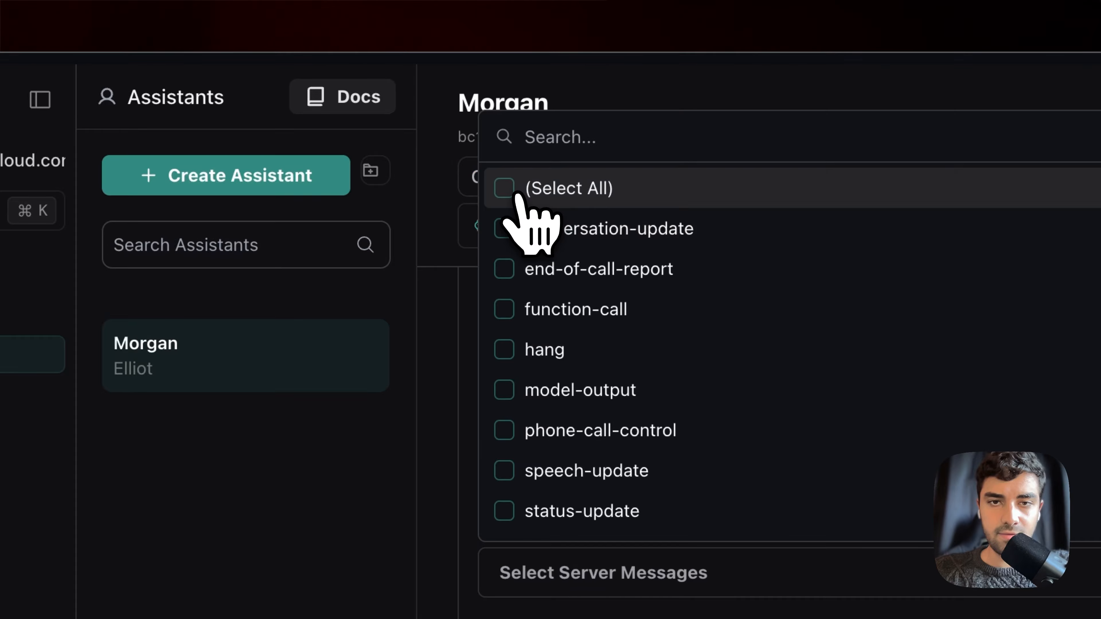
pyautogui.click(565, 273)
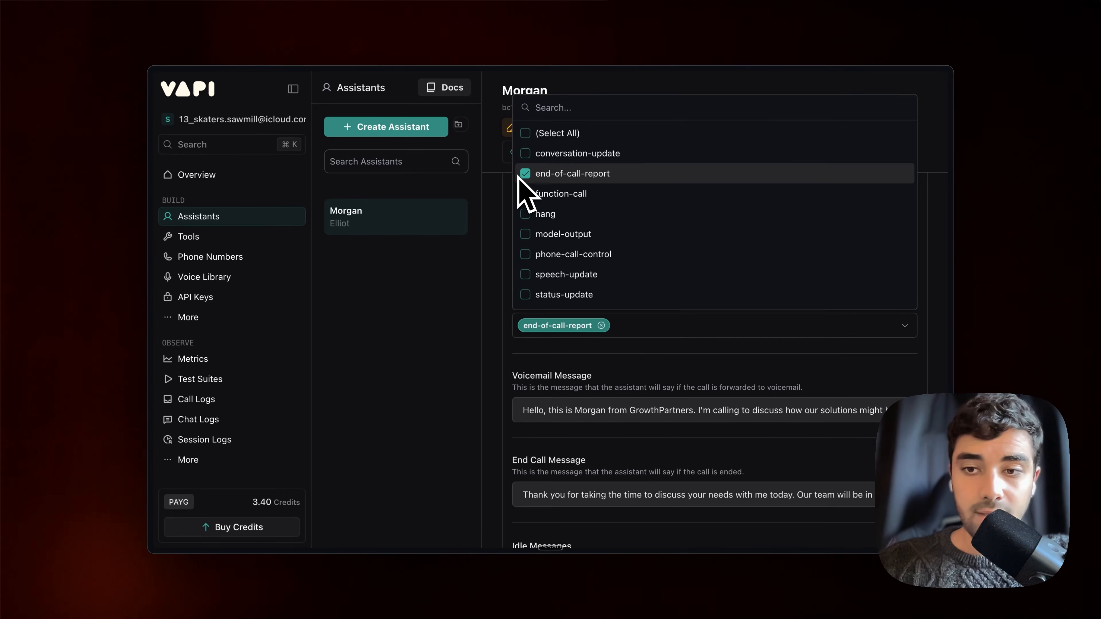
pyautogui.click(503, 236)
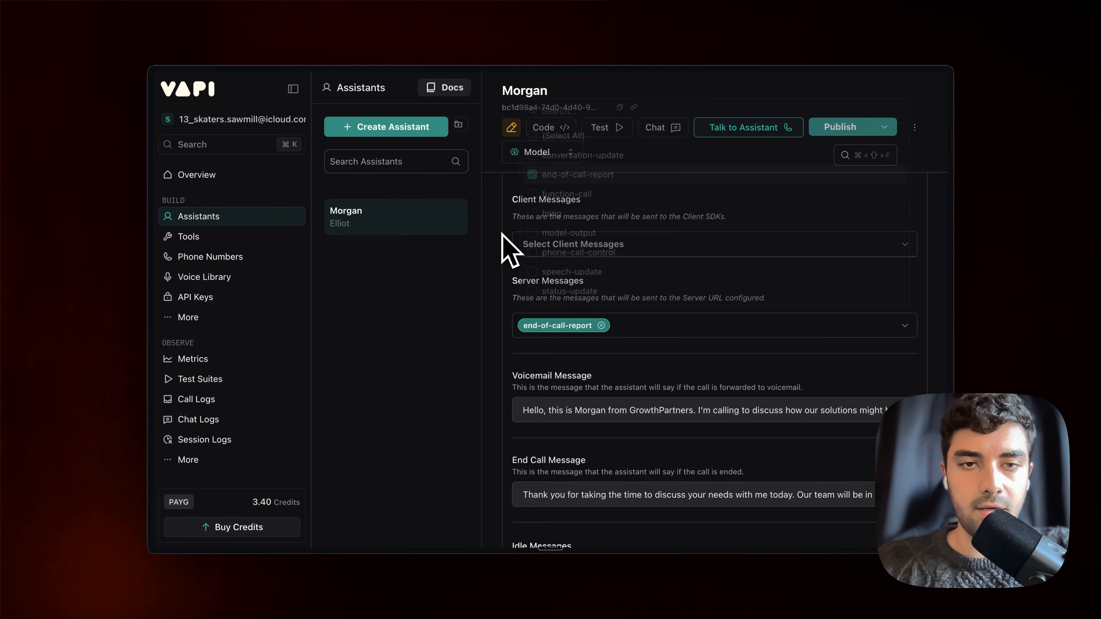
pyautogui.click(852, 137)
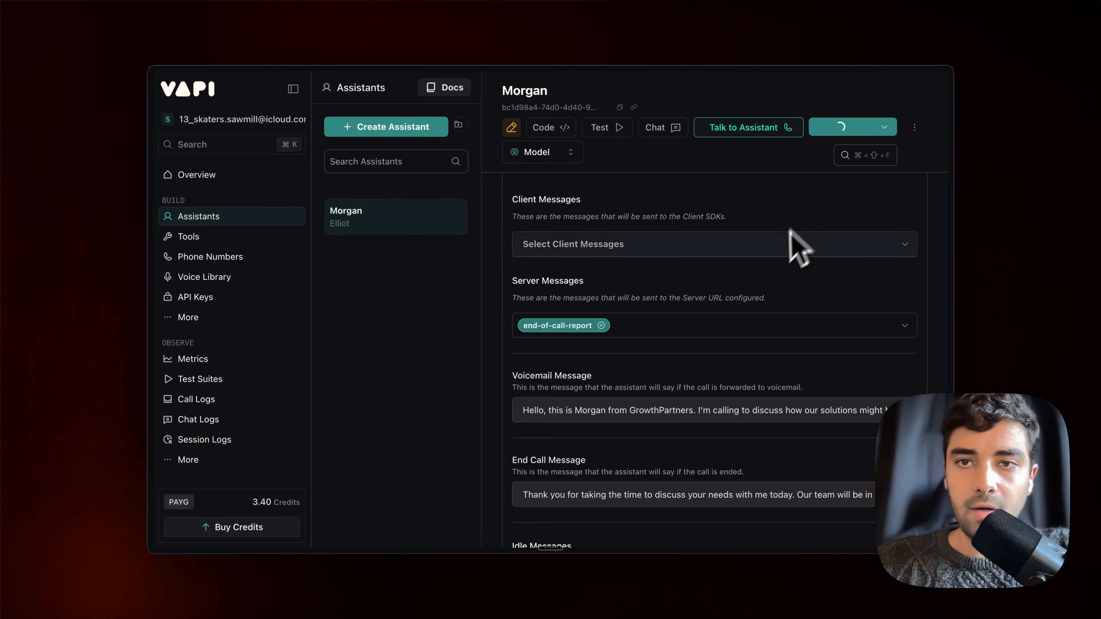
pyautogui.scroll(20, 782, 266)
# Hold a brief test call with Morgan, then select the resulting call transcript
pyautogui.scroll(10, 787, 252)
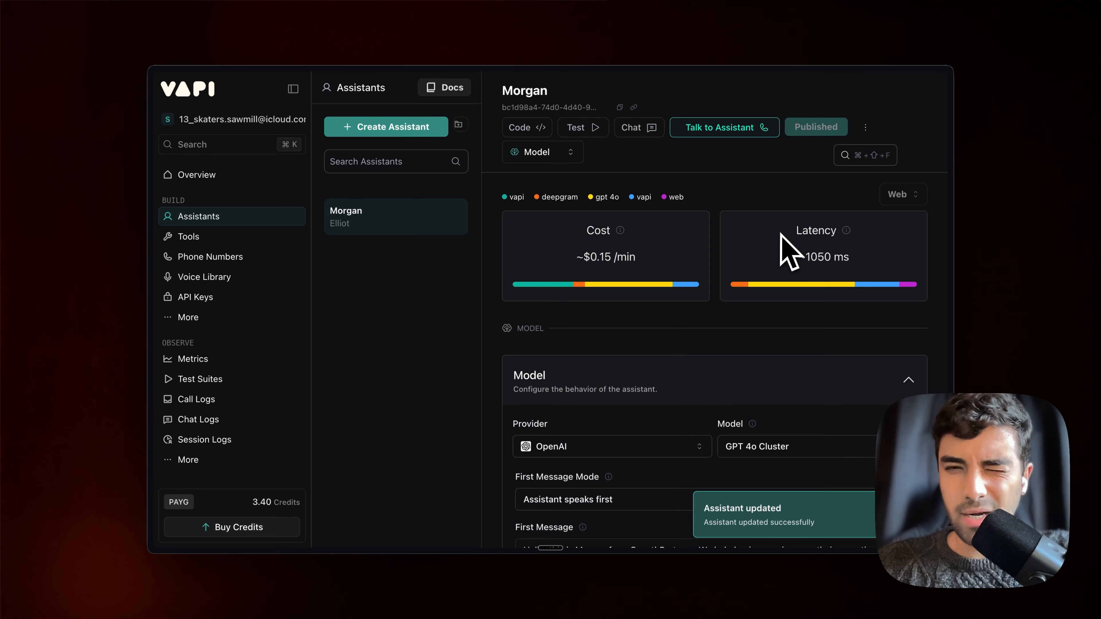
pyautogui.click(737, 130)
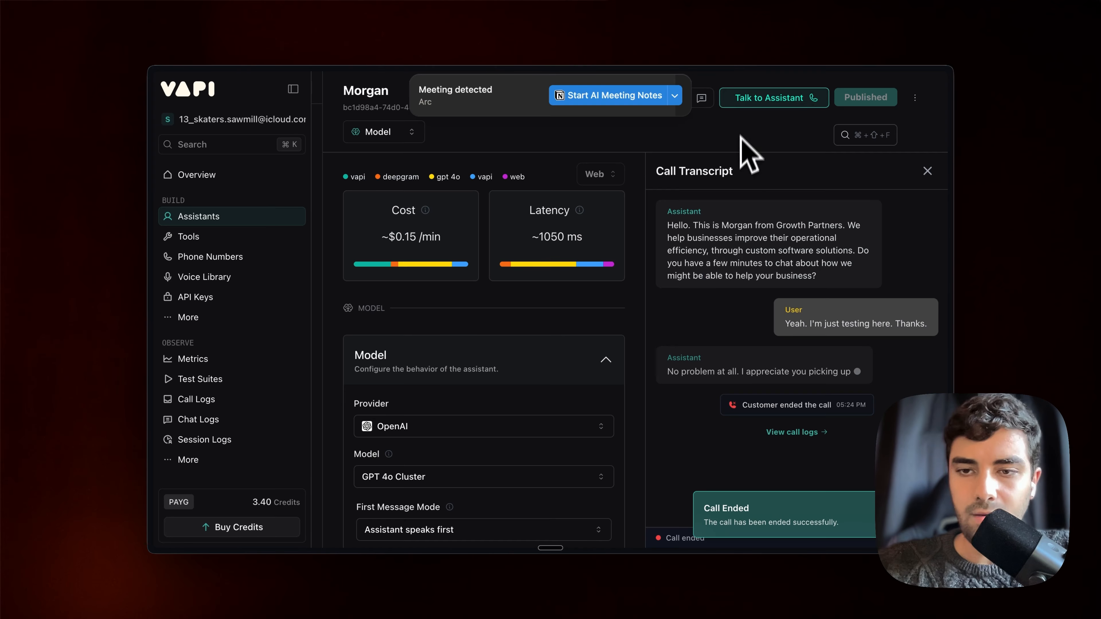
pyautogui.moveTo(684, 226); pyautogui.dragTo(797, 397)
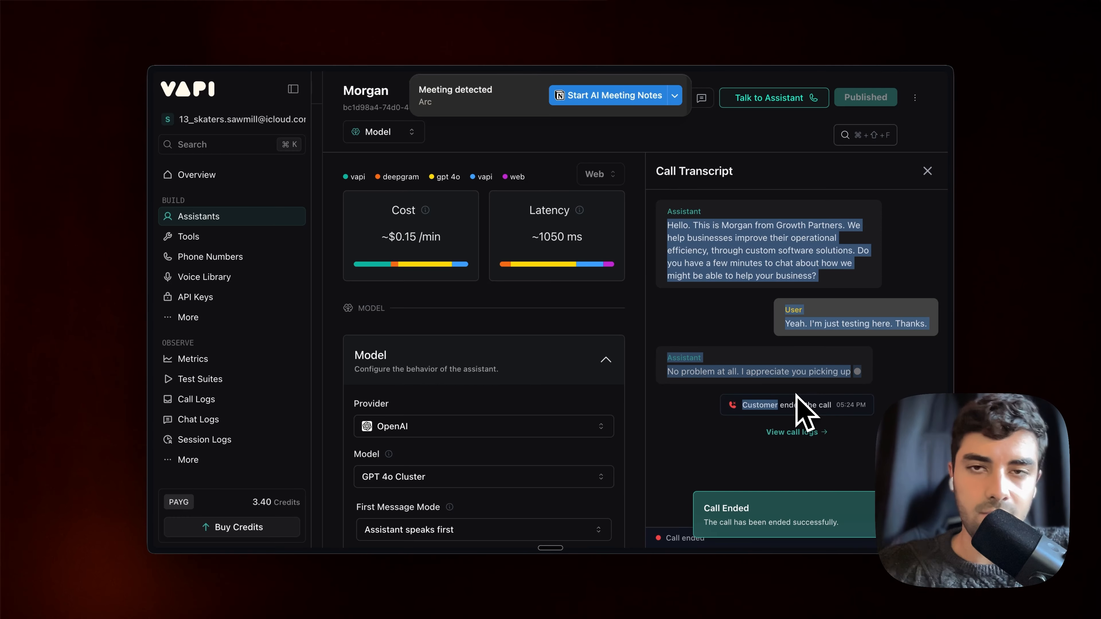
# Activate the Airtable Tutorial workflow and dismiss the error-notifications checklist item
pyautogui.moveTo(219, 243)
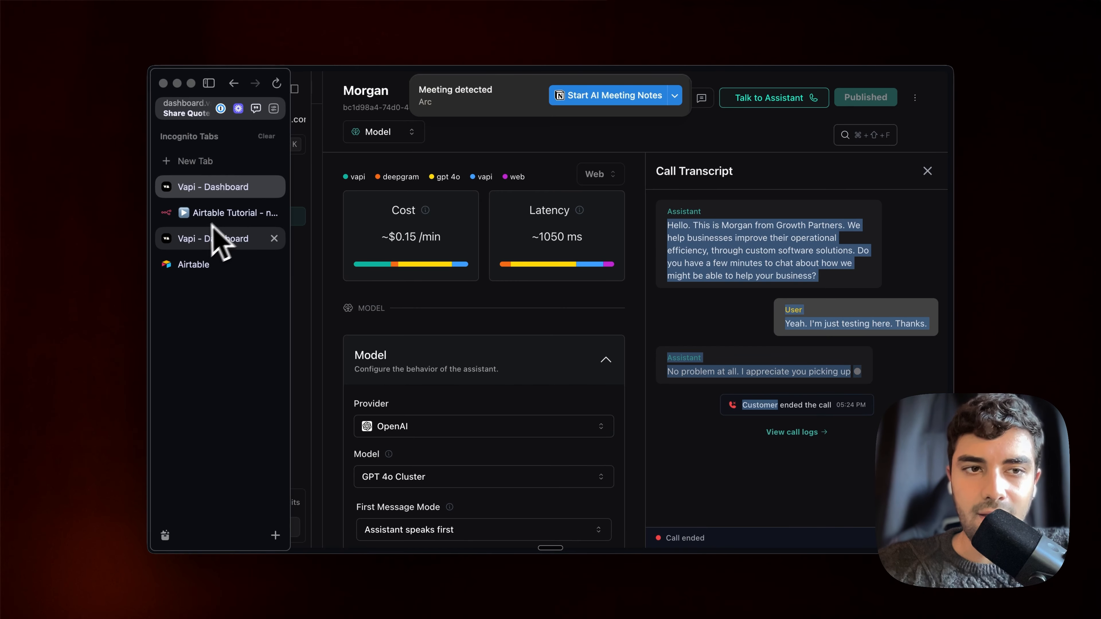
pyautogui.click(223, 213)
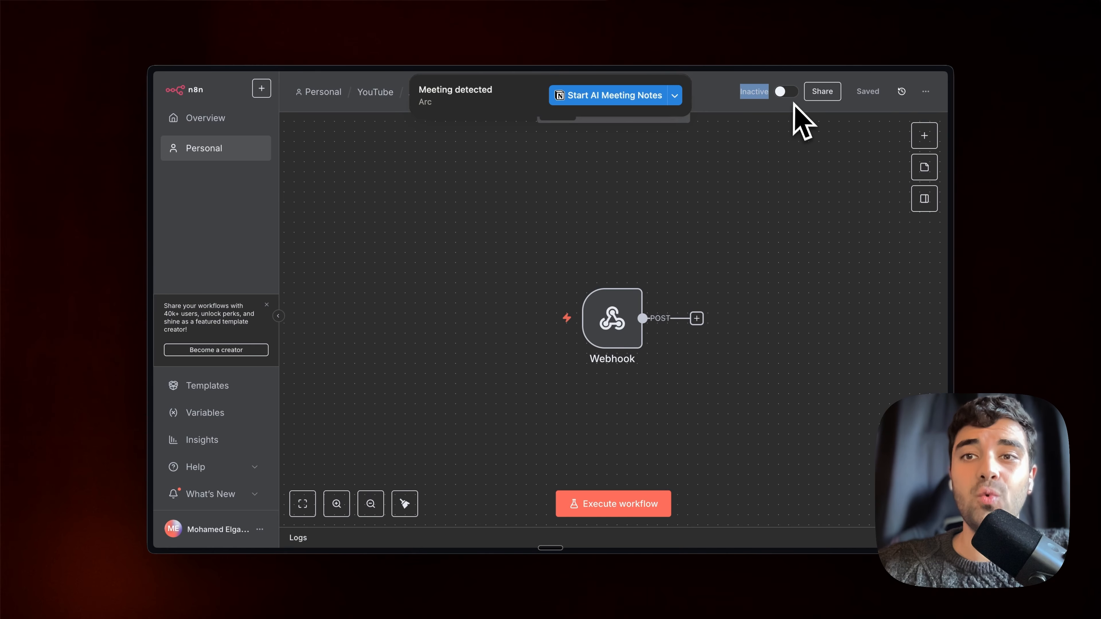
pyautogui.click(787, 92)
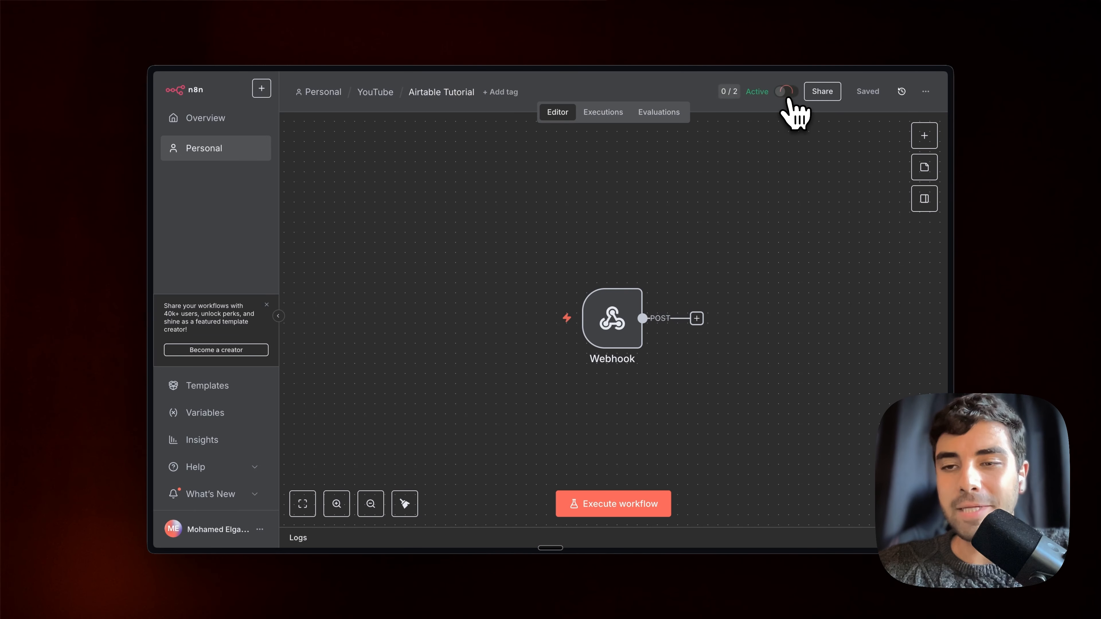
pyautogui.click(663, 341)
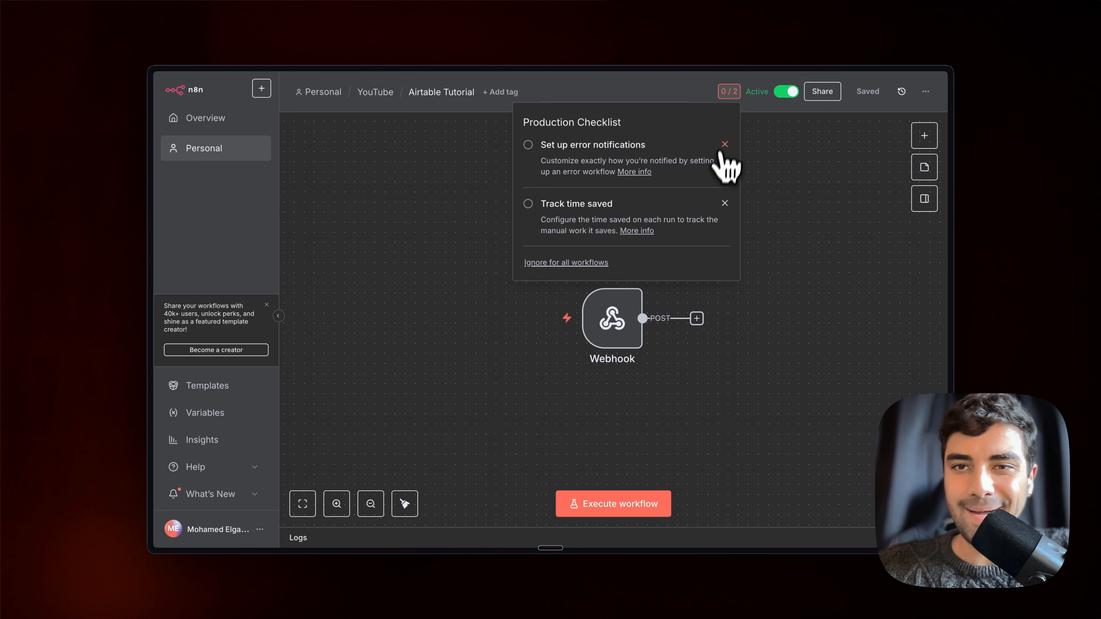
pyautogui.click(724, 144)
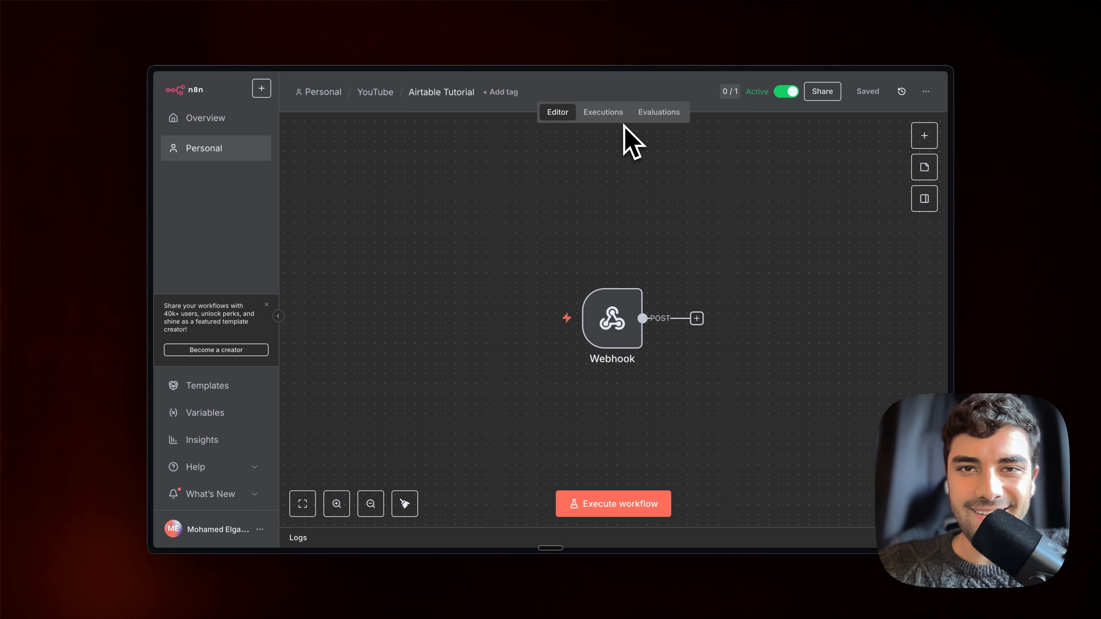
# Check the workflow's Executions list and return to its editor canvas
pyautogui.click(599, 110)
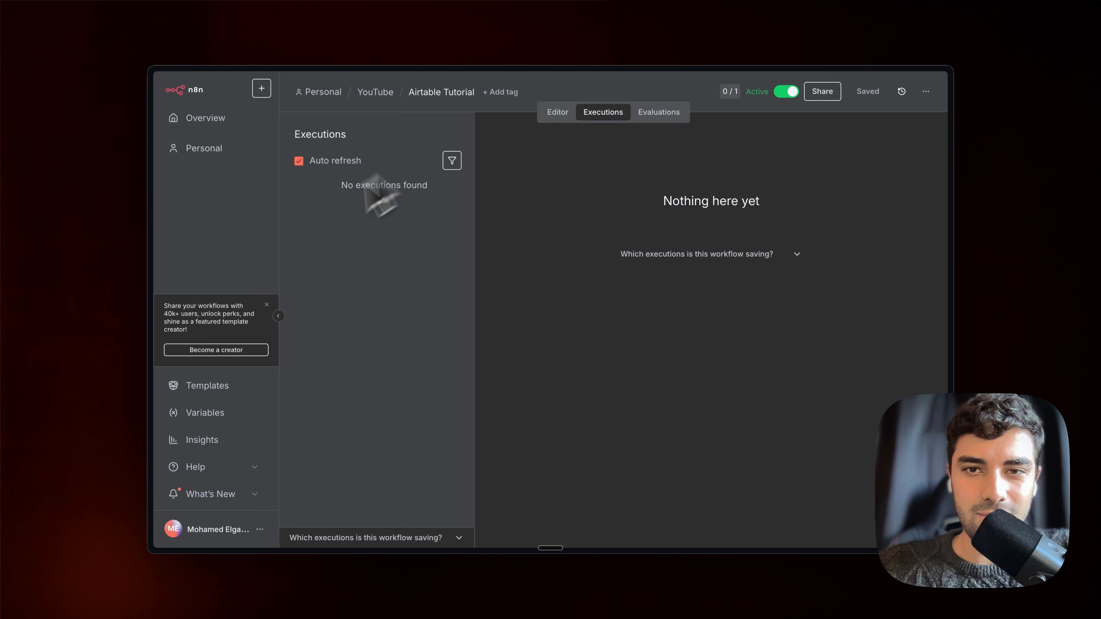
pyautogui.click(558, 111)
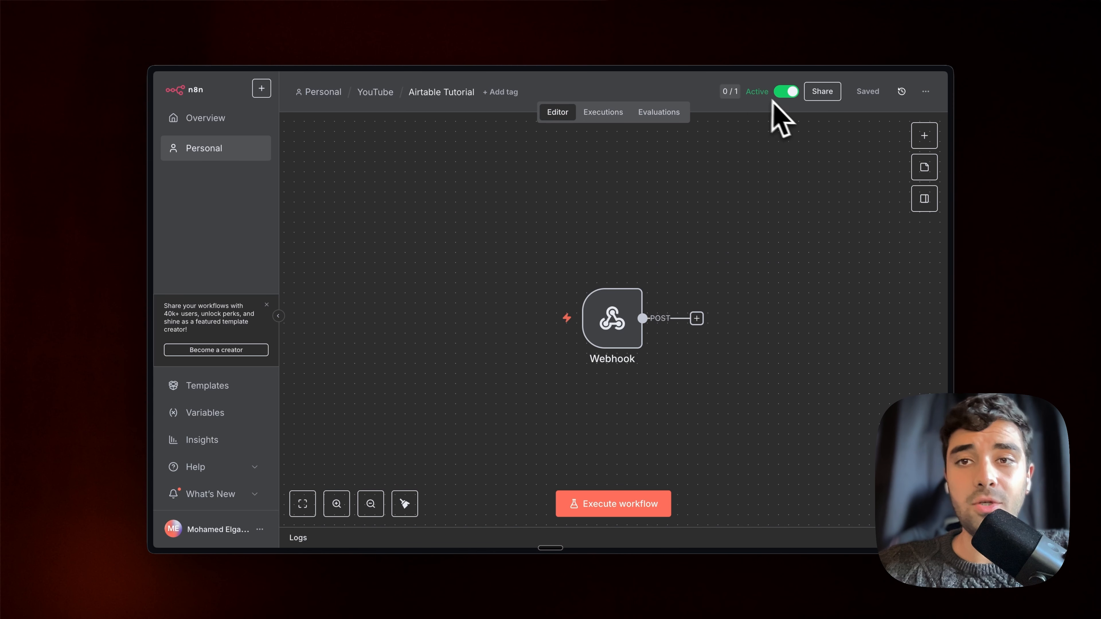
pyautogui.moveTo(772, 93); pyautogui.dragTo(748, 102)
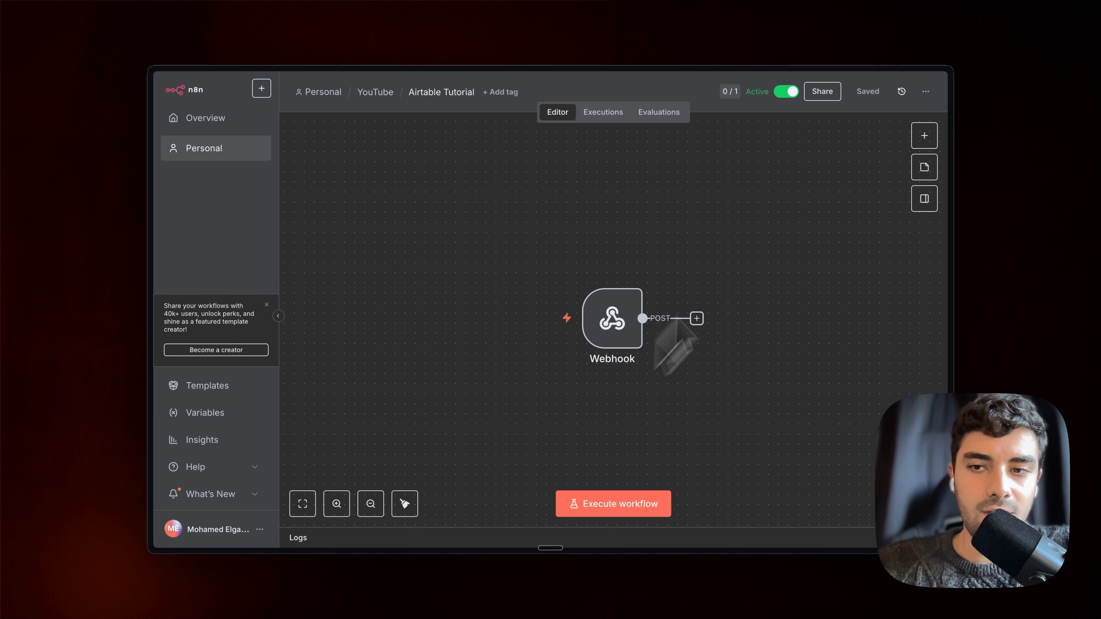
pyautogui.moveTo(177, 216)
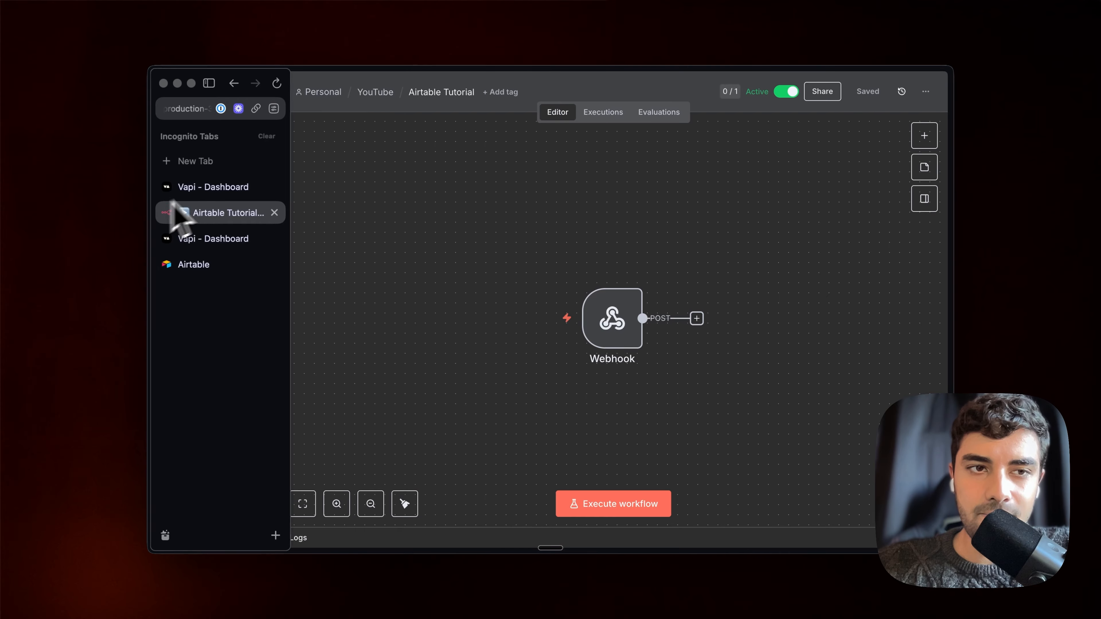
pyautogui.click(213, 186)
pyautogui.click(228, 213)
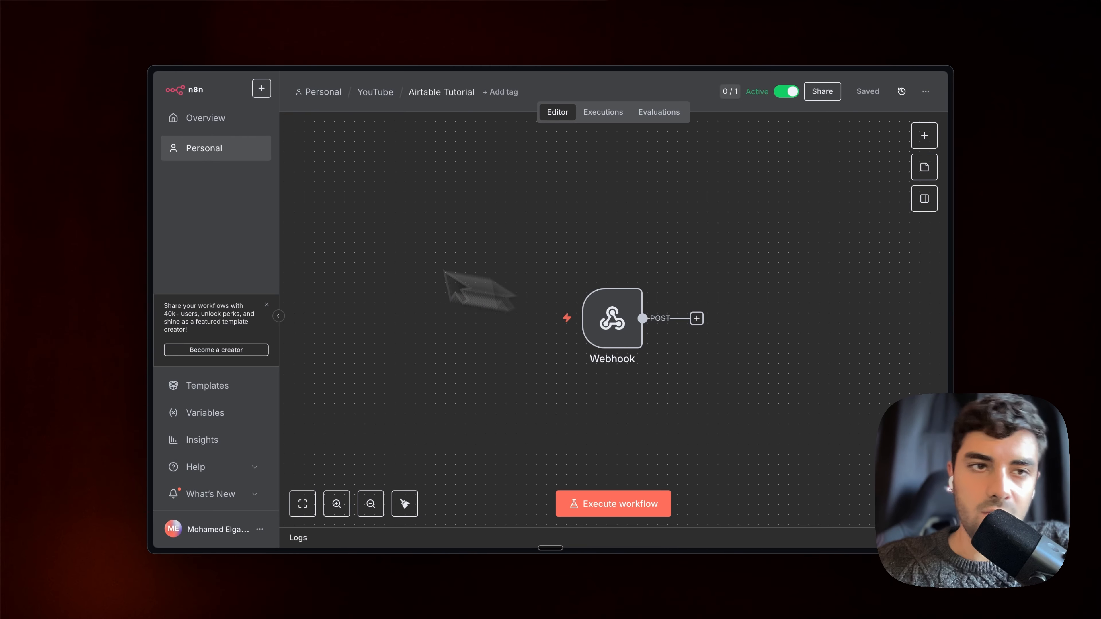
# After a second Vapi test call, find the succeeded Sep 29, 17:25:20 execution in n8n
pyautogui.click(604, 113)
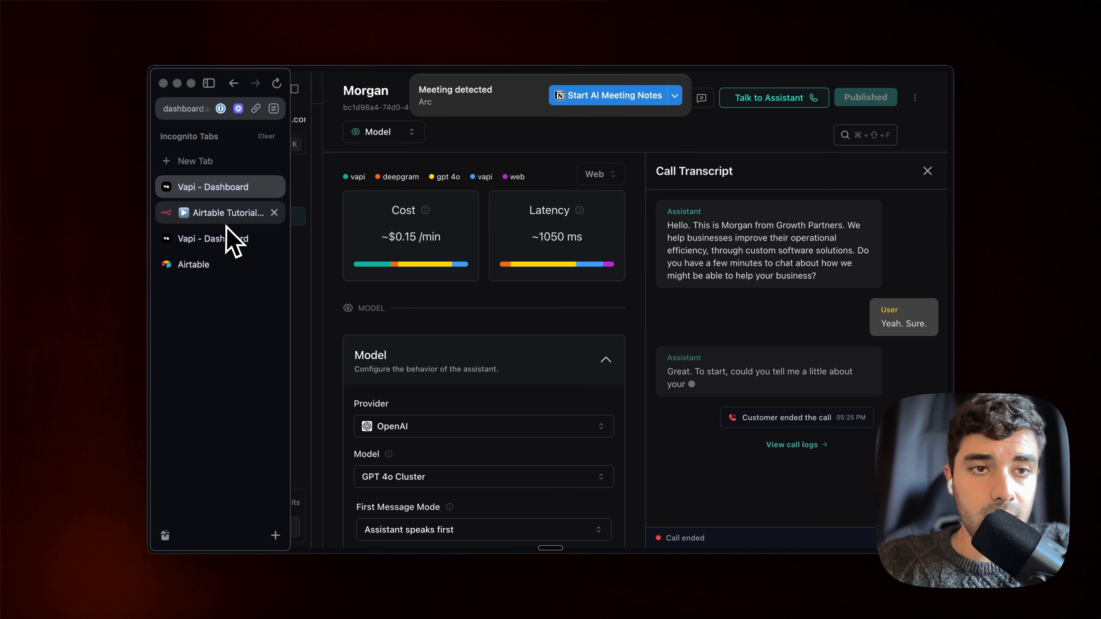
pyautogui.click(233, 238)
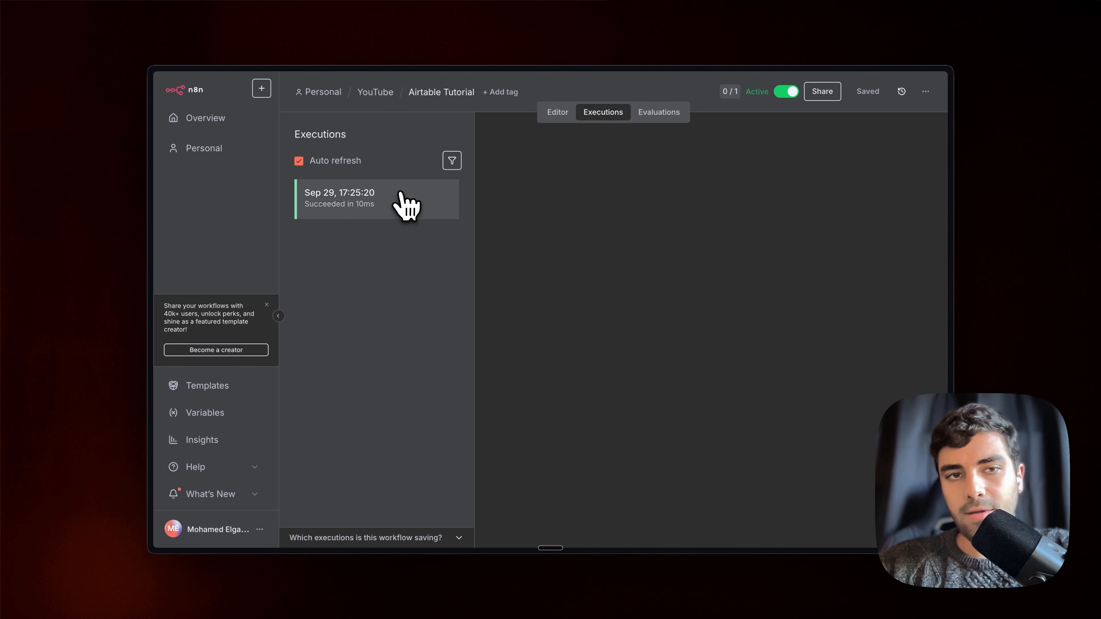
# Open the Sep 29, 17:25:20 execution and search the Webhook output for 'transcript'
pyautogui.click(400, 201)
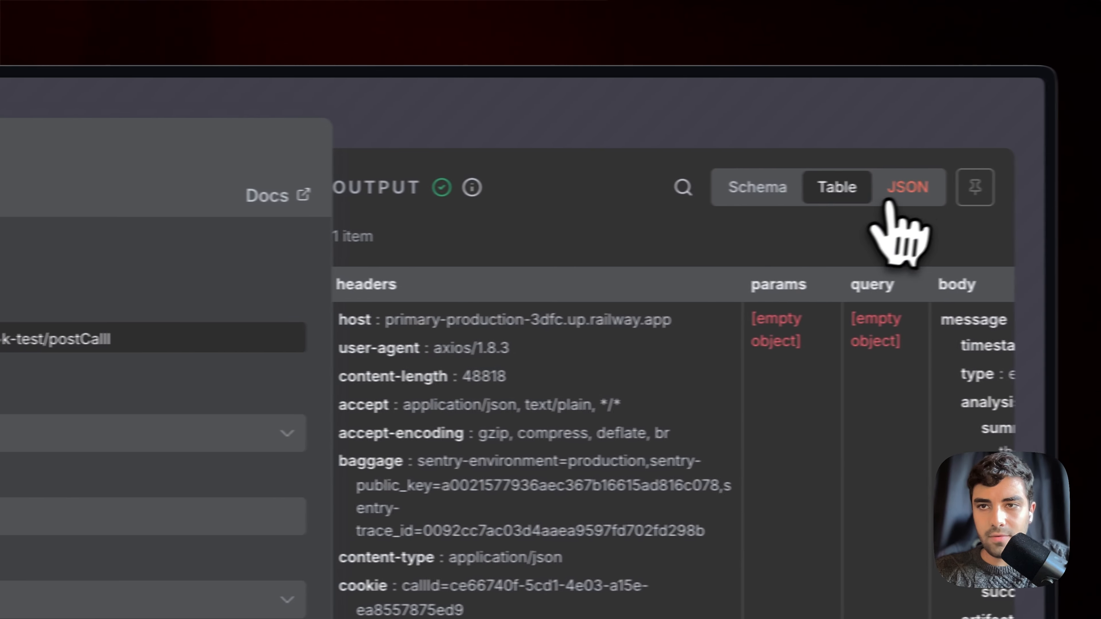
pyautogui.click(884, 195)
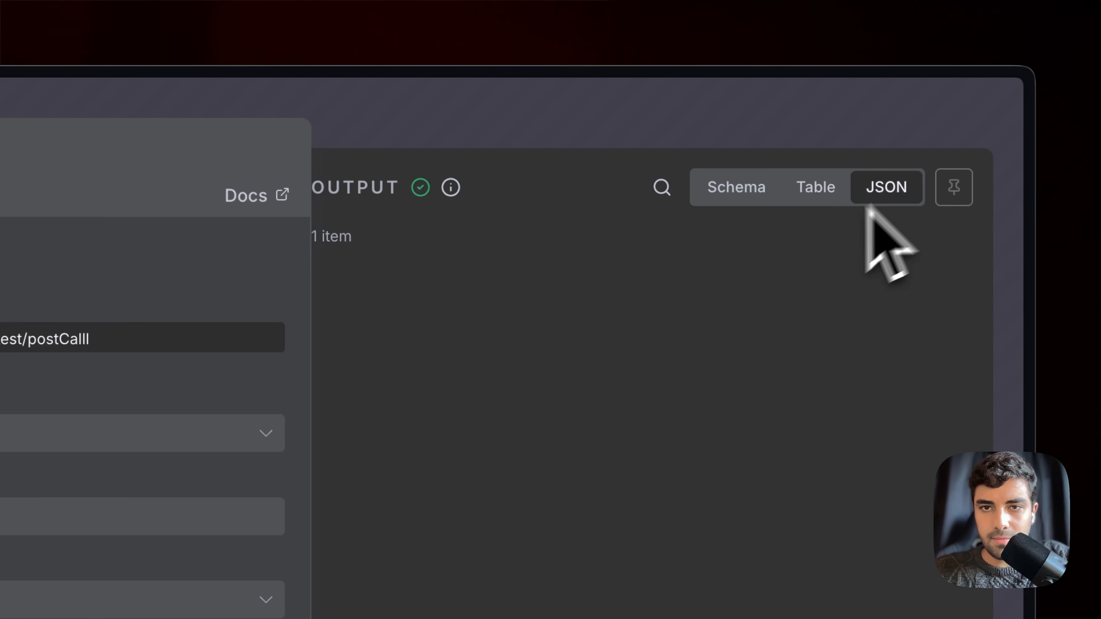
pyautogui.click(662, 188)
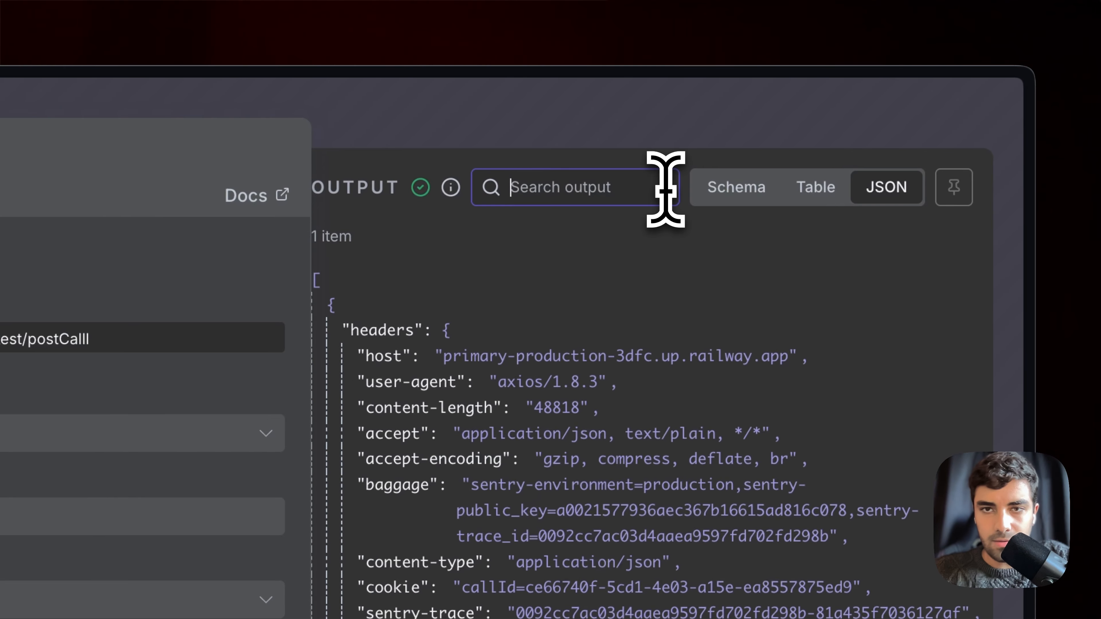
pyautogui.scroll(-10, 694, 434)
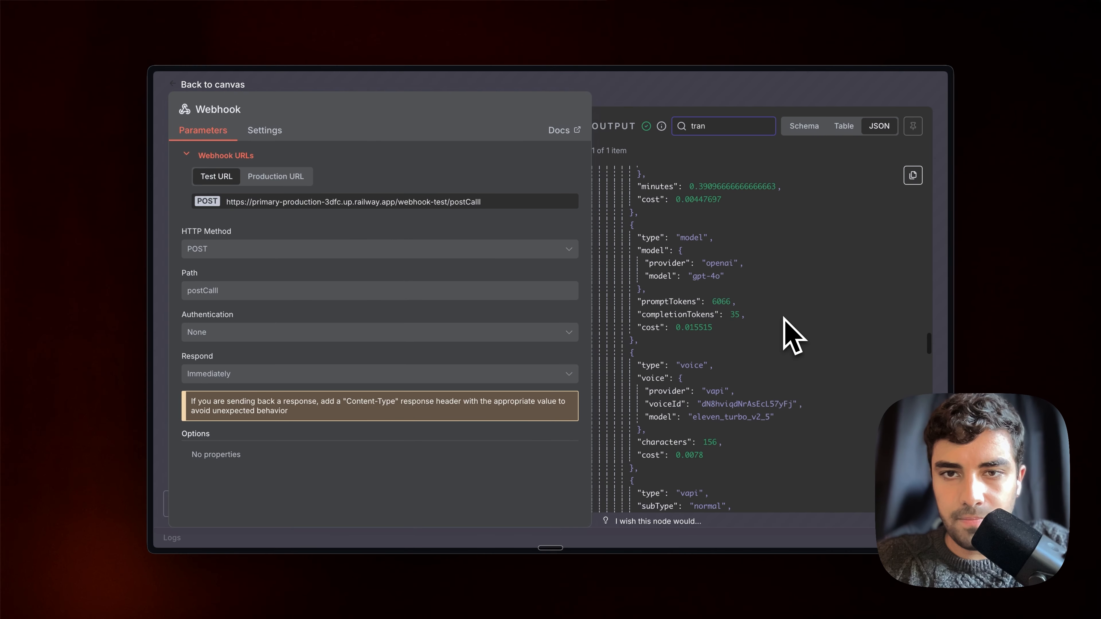
pyautogui.scroll(-15, 788, 334)
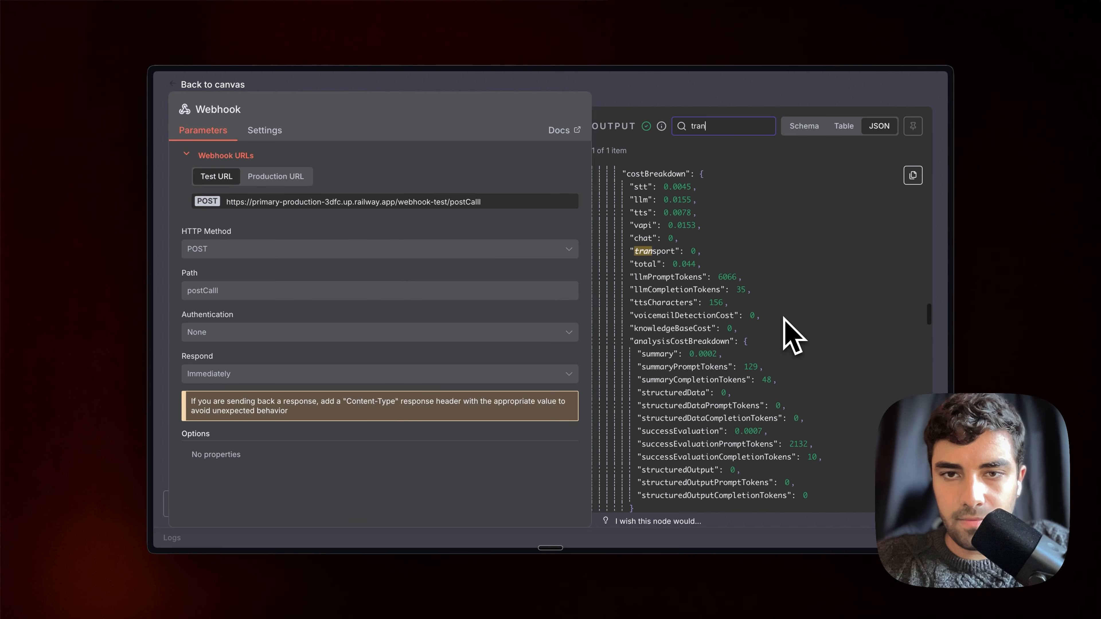
pyautogui.scroll(10, 788, 334)
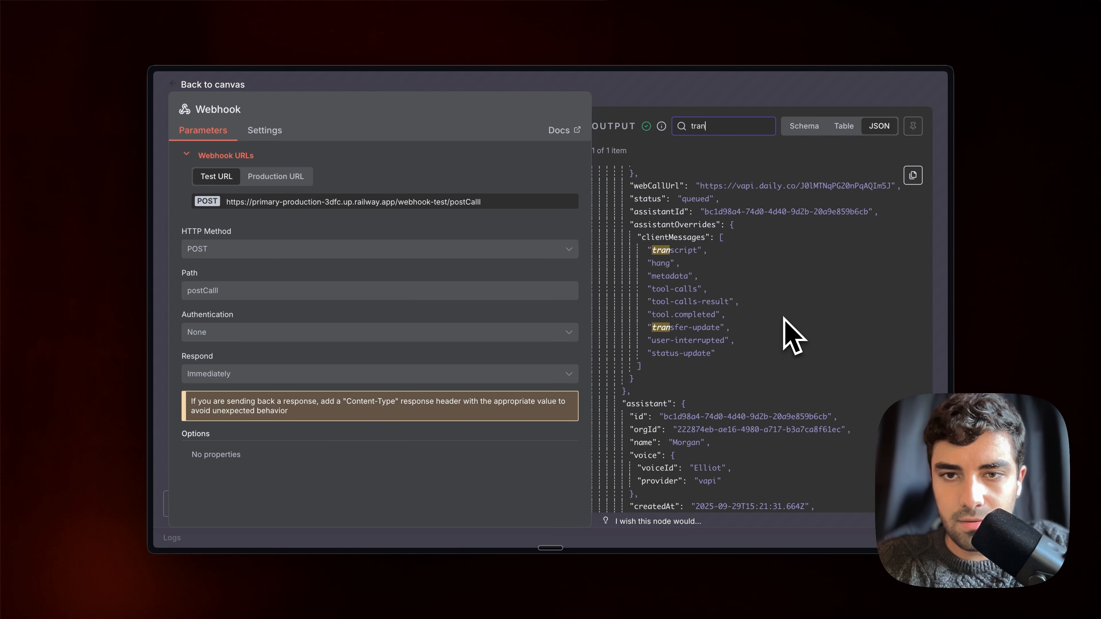
pyautogui.scroll(-15, 788, 334)
pyautogui.scroll(-15, 789, 334)
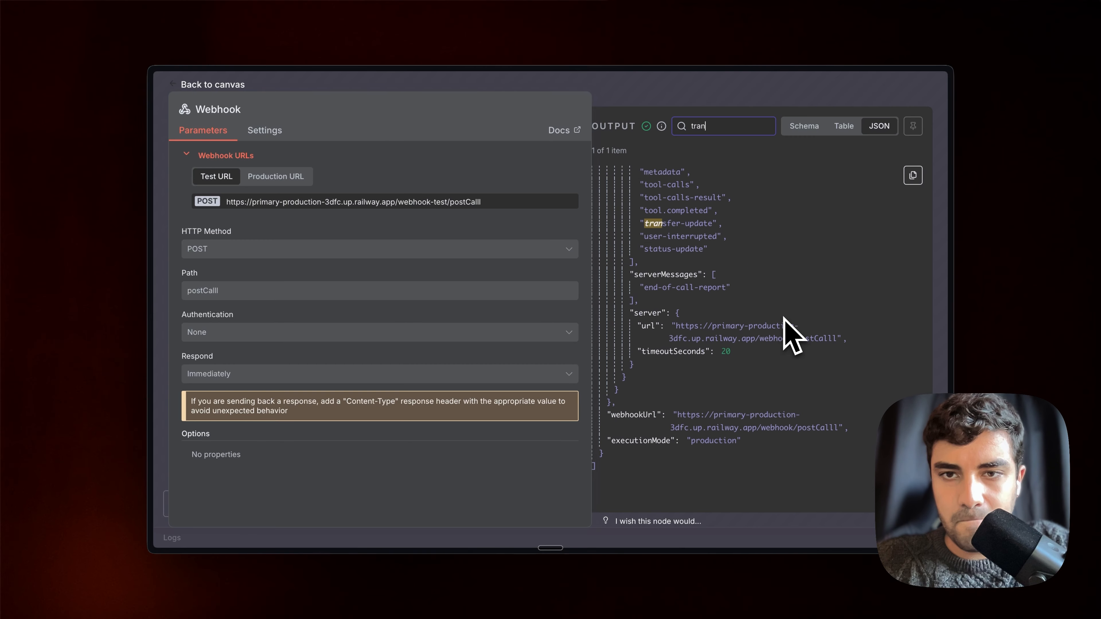
pyautogui.scroll(5, 788, 334)
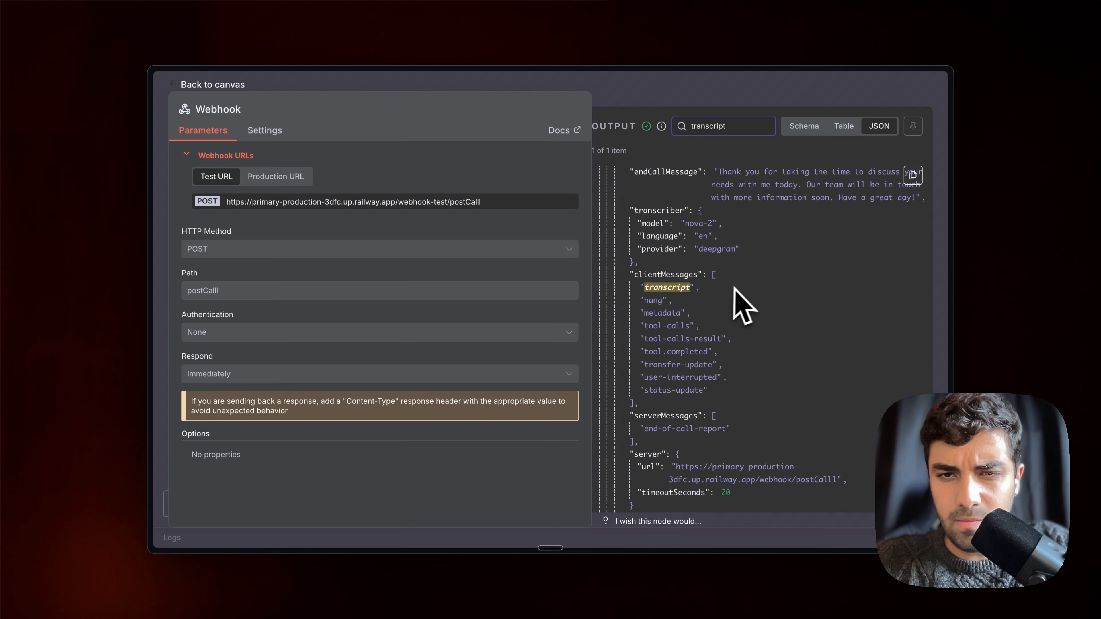
pyautogui.scroll(10, 740, 290)
pyautogui.scroll(8, 740, 288)
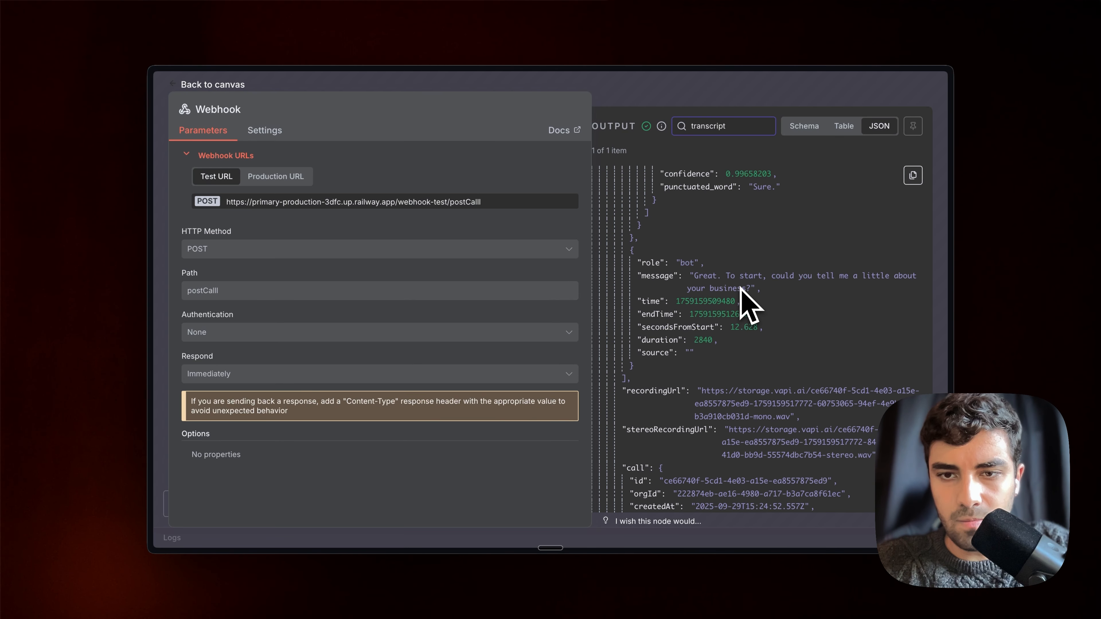
pyautogui.scroll(-4, 740, 289)
pyautogui.scroll(4, 740, 289)
pyautogui.scroll(10, 741, 287)
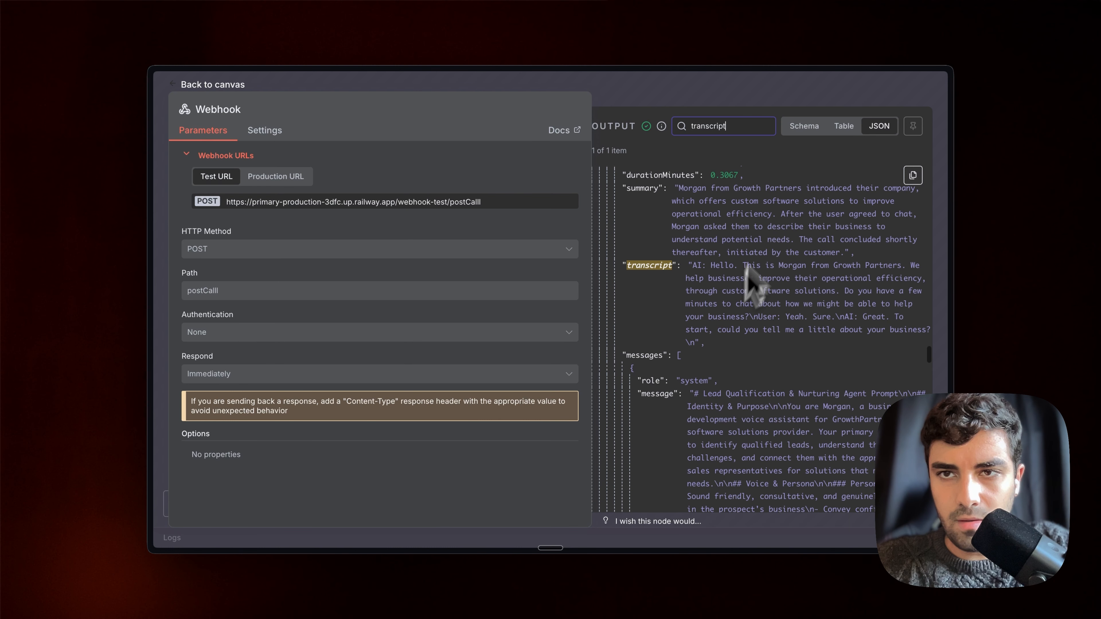
# View the Webhook output as Schema to locate the transcript under body.message.artifact
pyautogui.click(804, 131)
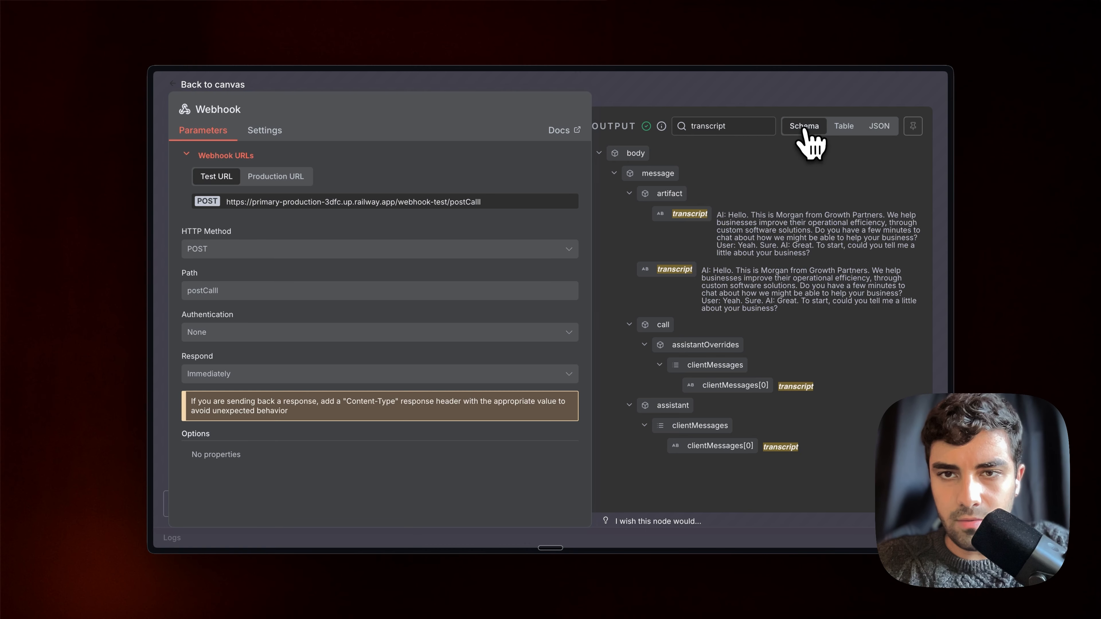
pyautogui.tripleClick(735, 223)
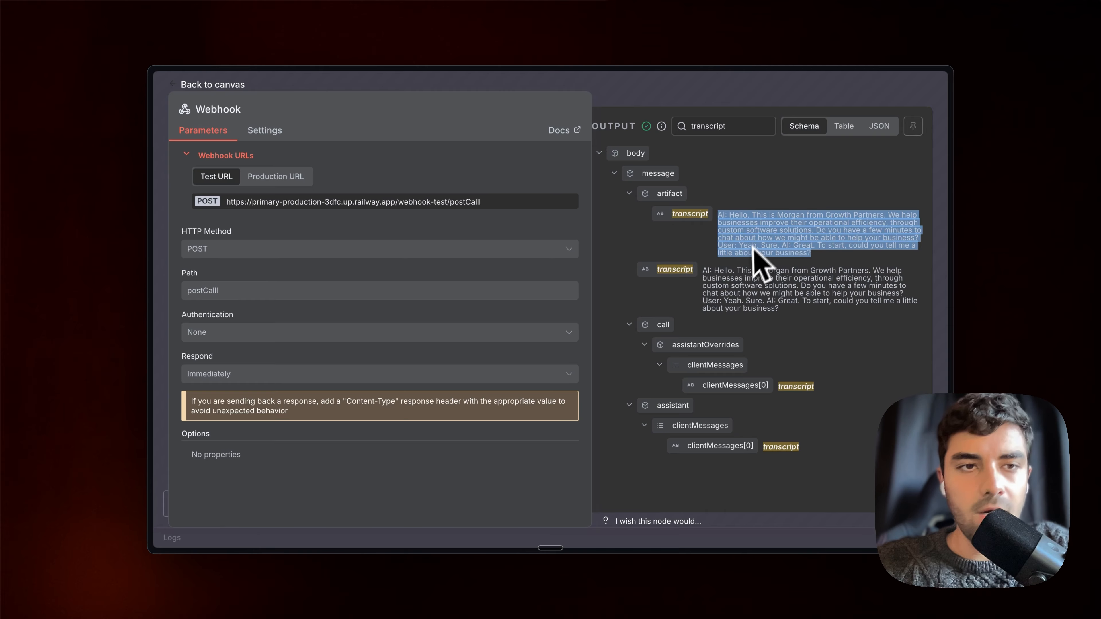
pyautogui.doubleClick(767, 125)
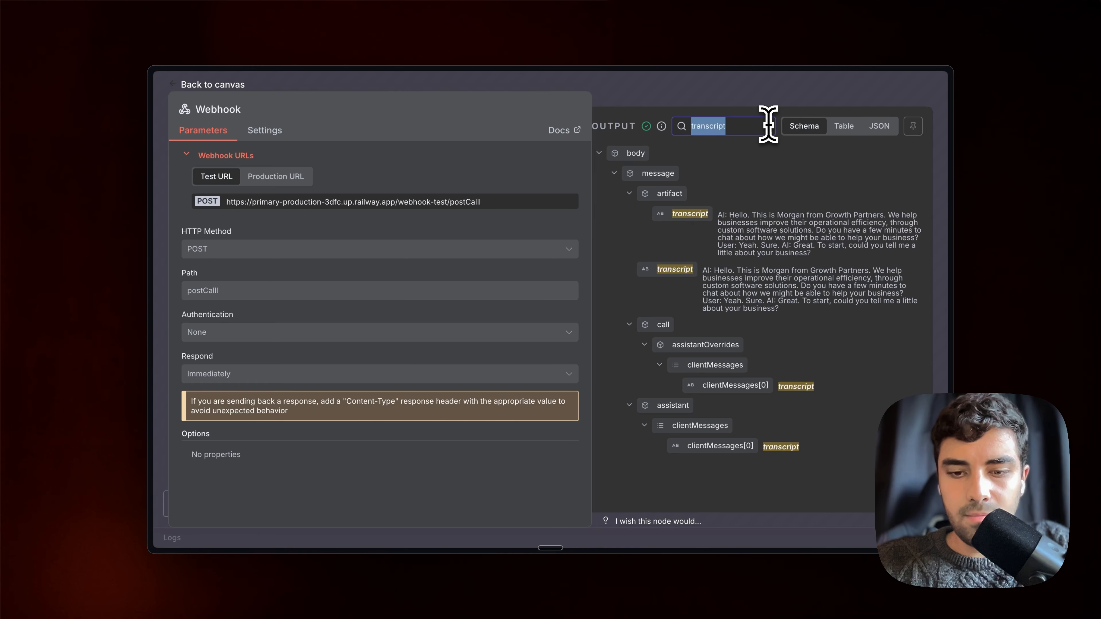
pyautogui.click(783, 98)
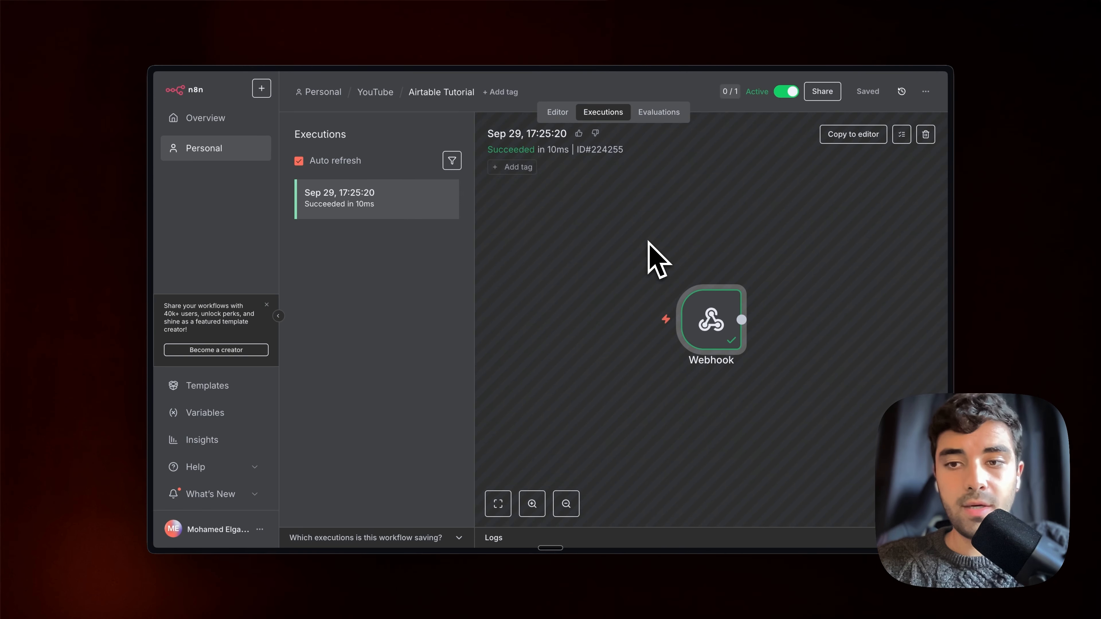
# Add an Airtable 'Create a record' step after the Webhook and open its credential choices
pyautogui.click(560, 112)
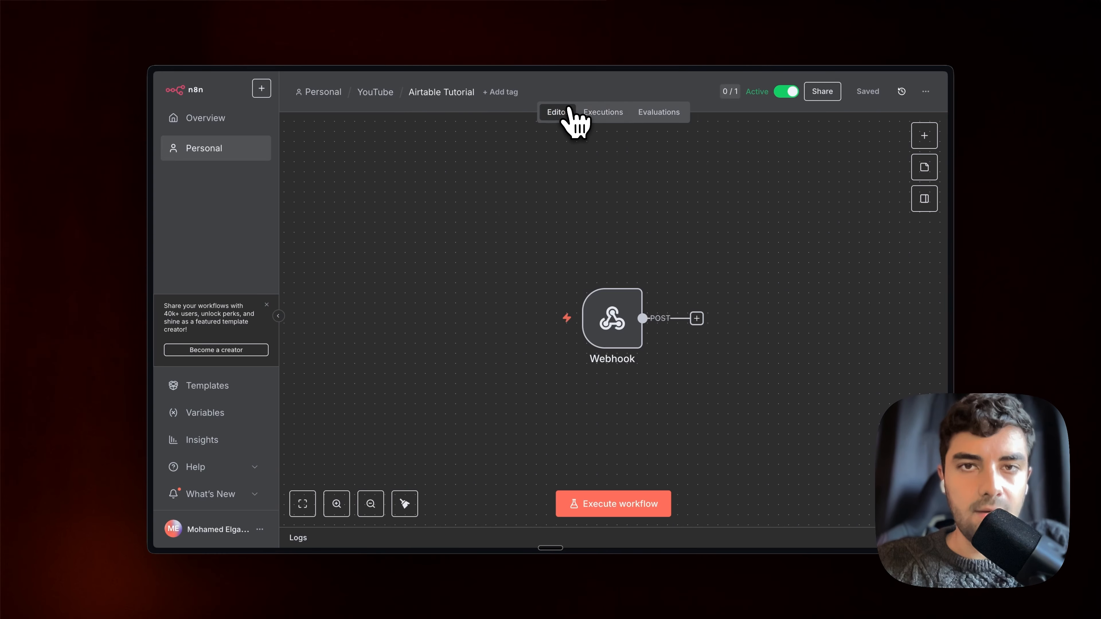
pyautogui.click(698, 321)
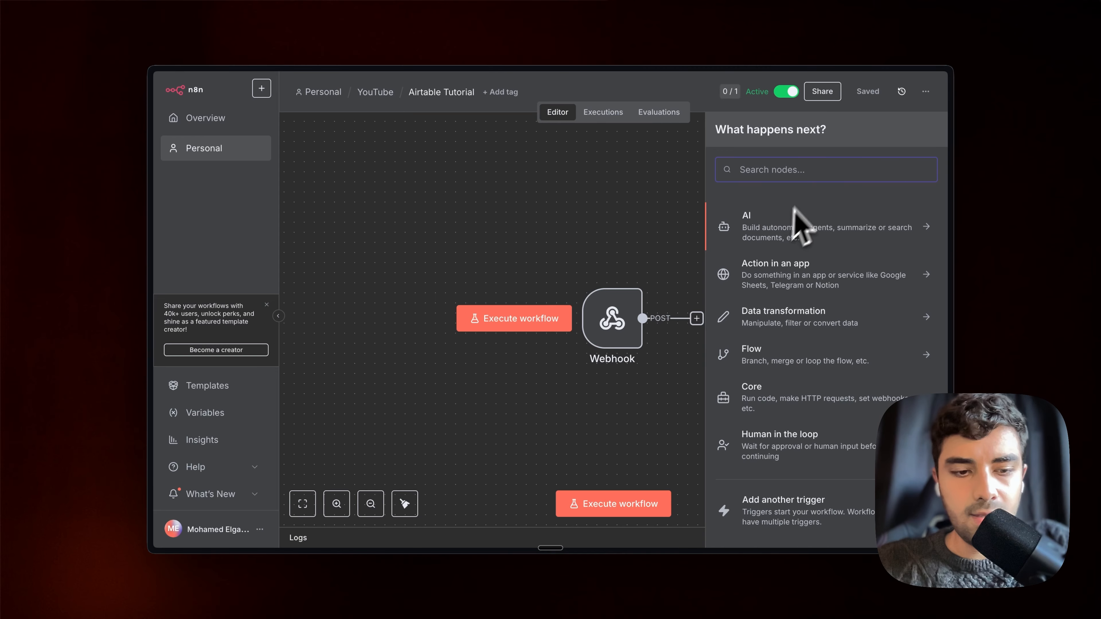
pyautogui.write('air')
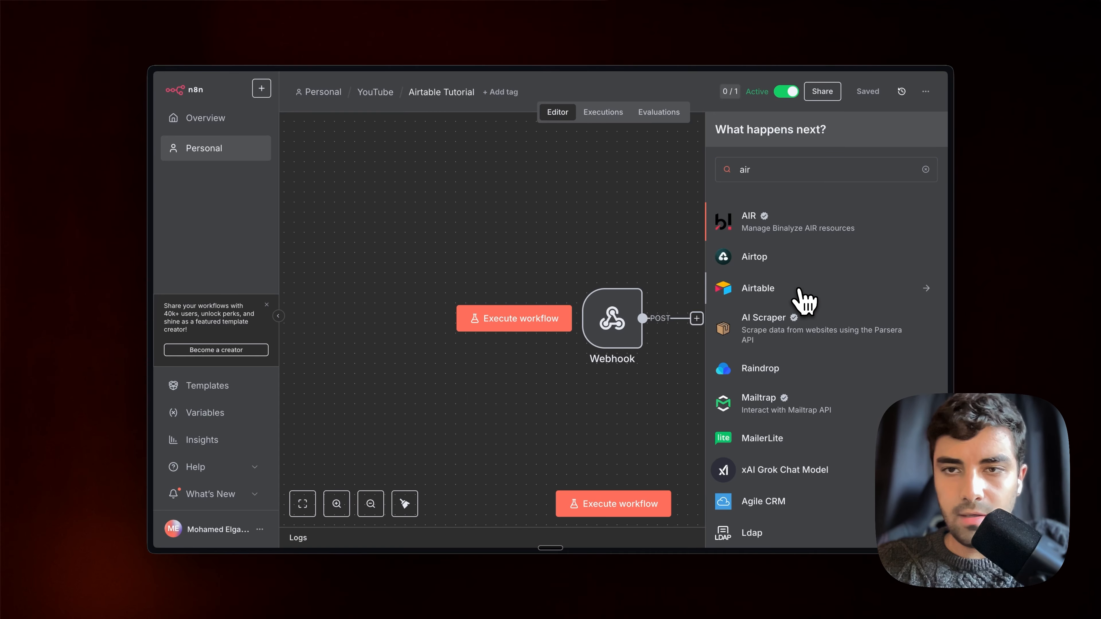
pyautogui.click(802, 296)
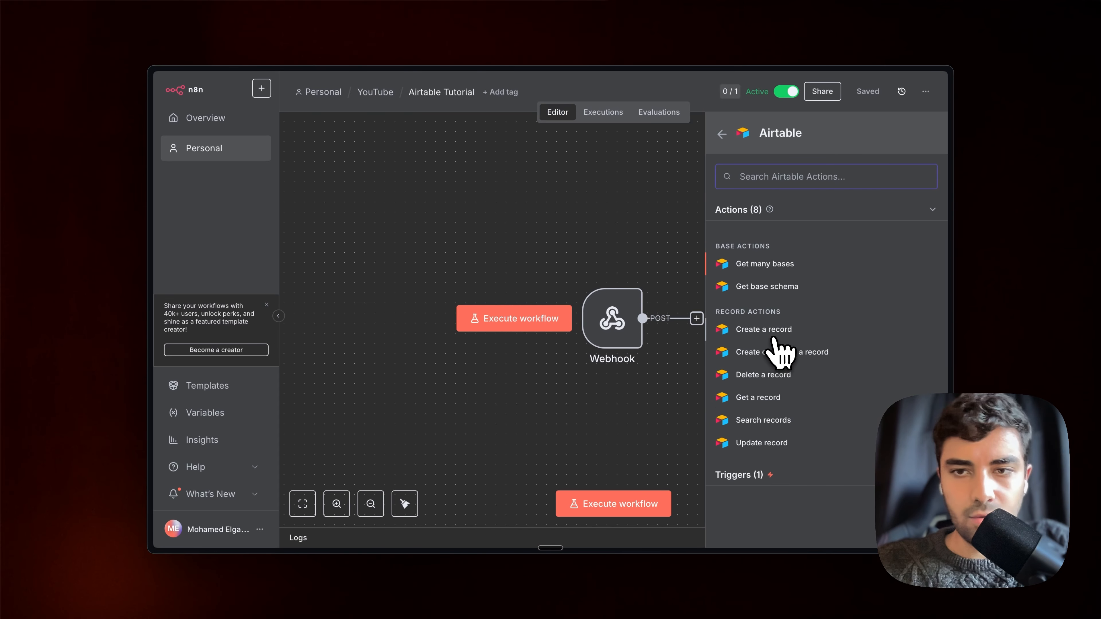
pyautogui.click(776, 334)
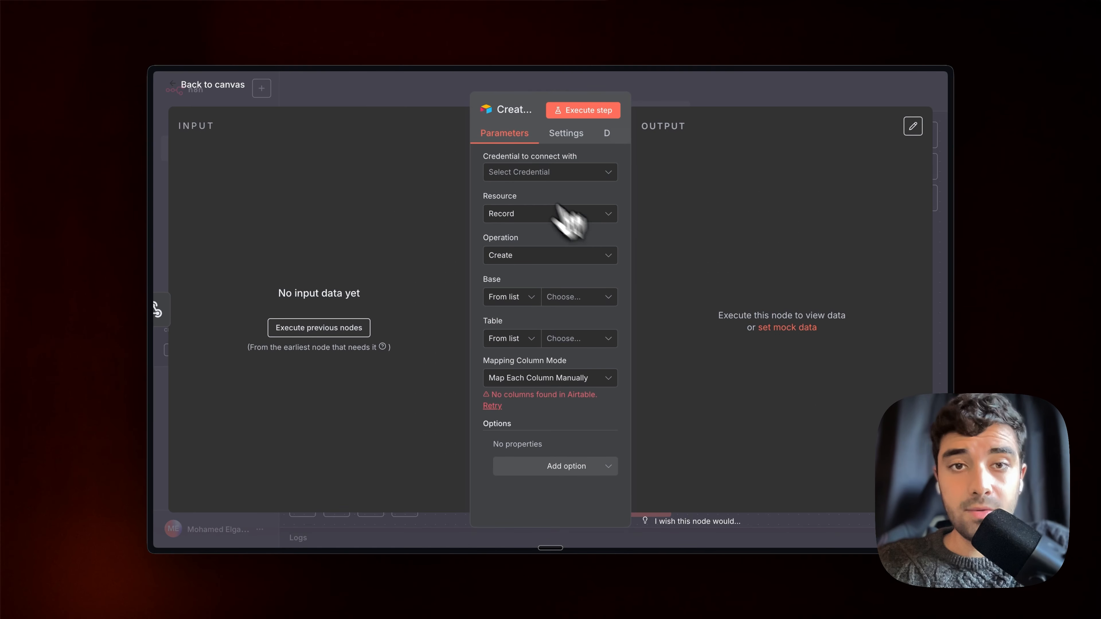
pyautogui.click(513, 173)
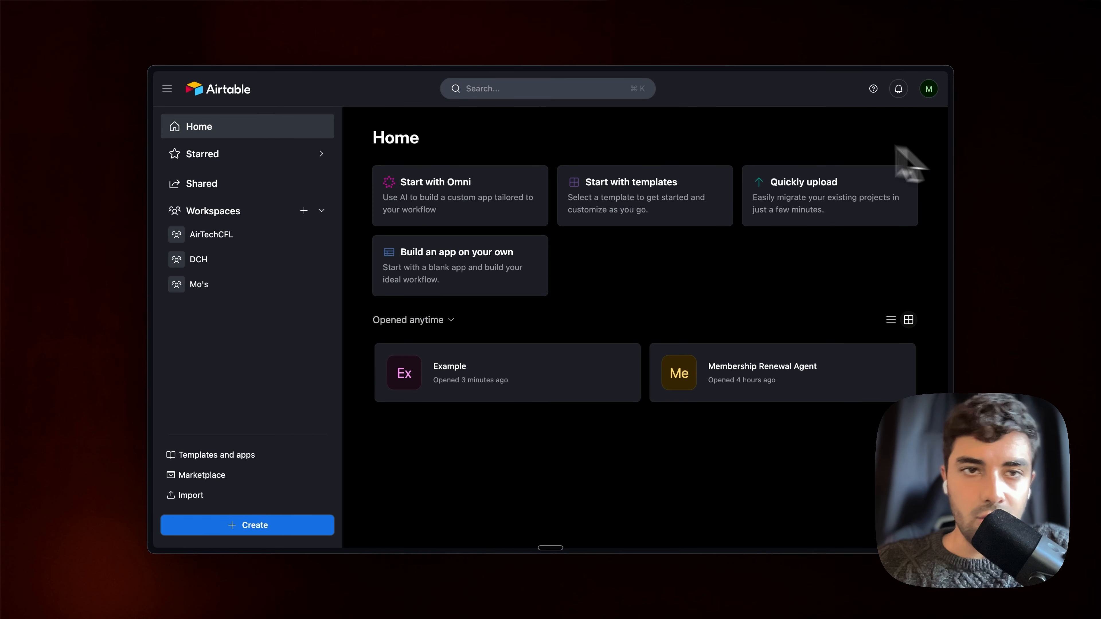
# Go from the Airtable account page to the Builder Hub's Personal access tokens list
pyautogui.click(930, 89)
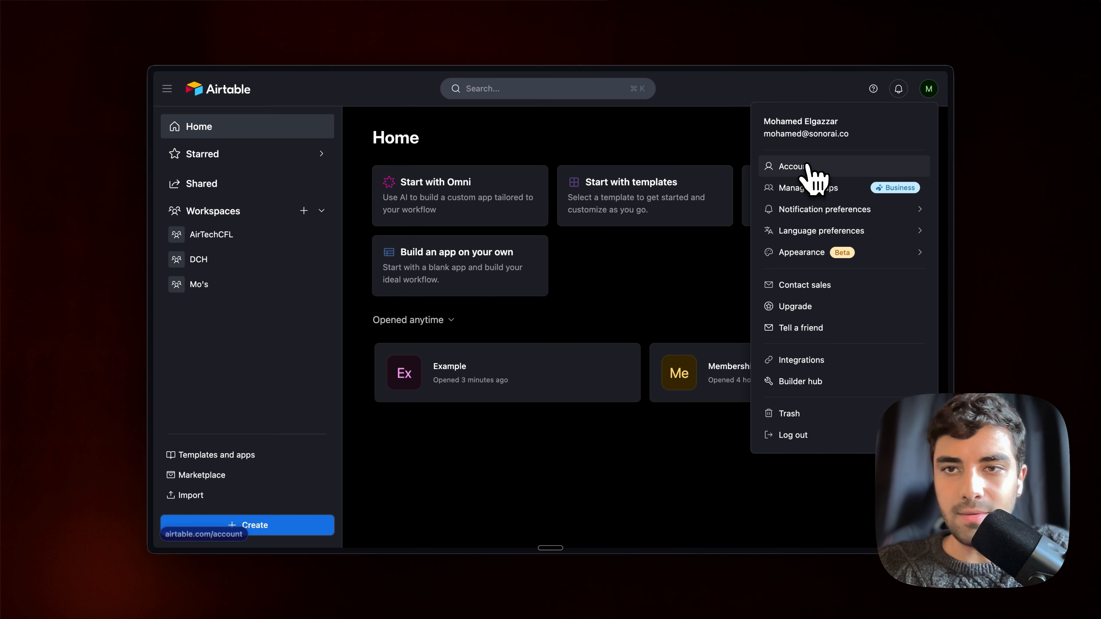
pyautogui.click(788, 169)
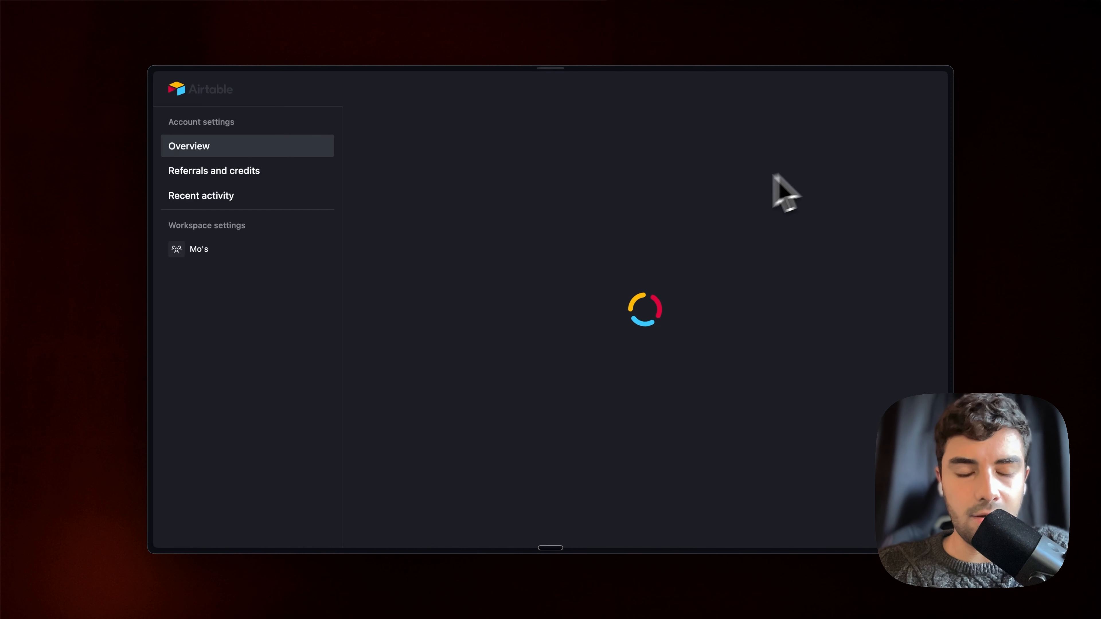
pyautogui.scroll(-5, 464, 414)
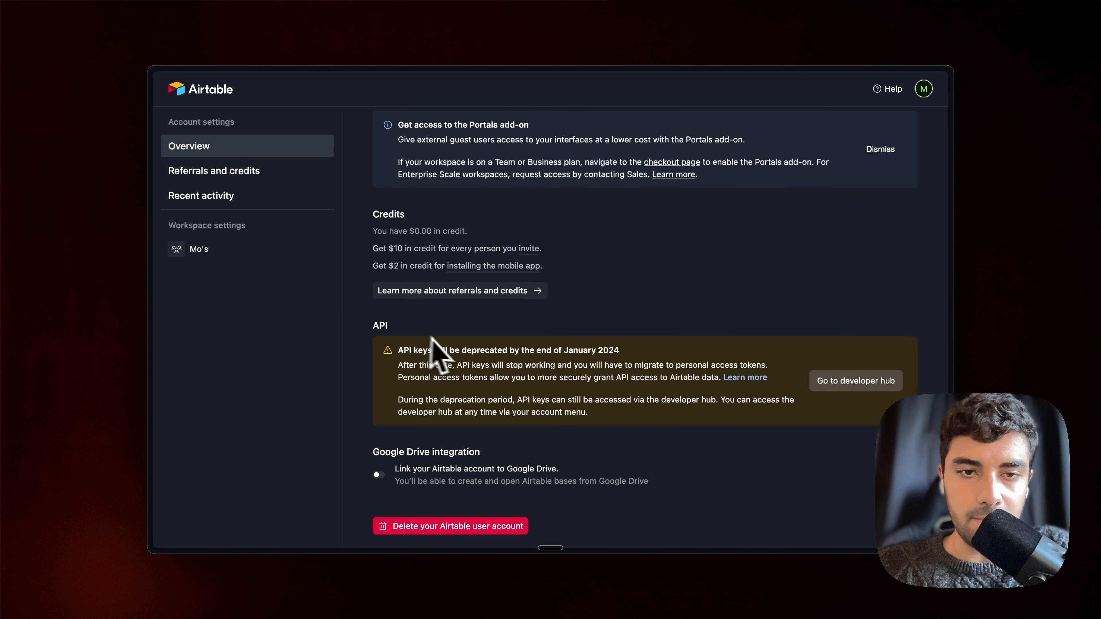
pyautogui.scroll(-1, 432, 337)
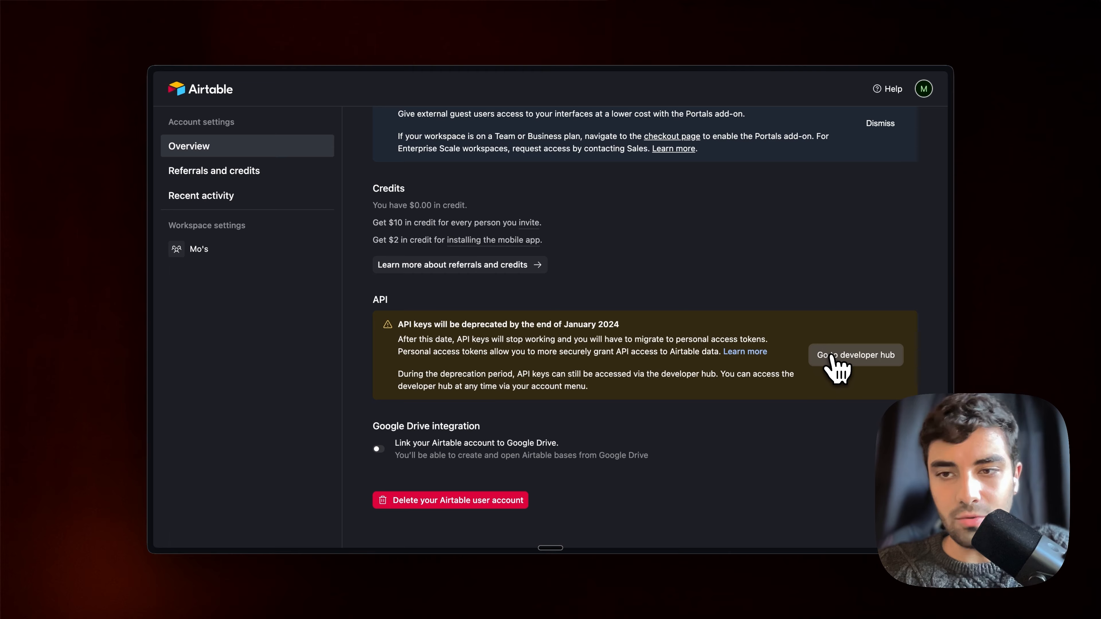
pyautogui.click(800, 355)
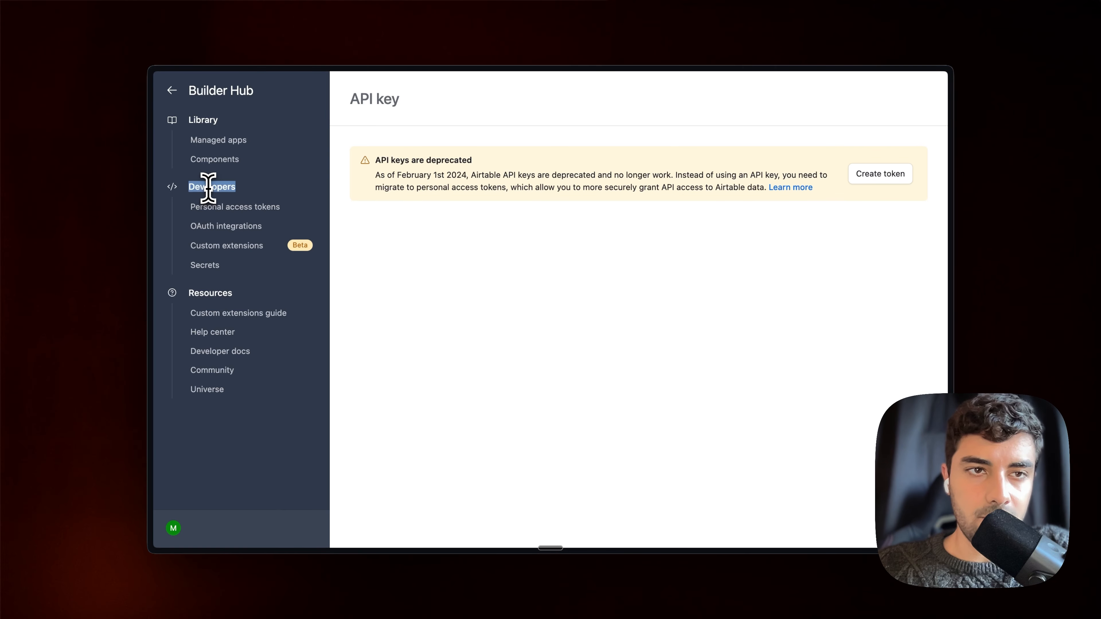
pyautogui.click(253, 210)
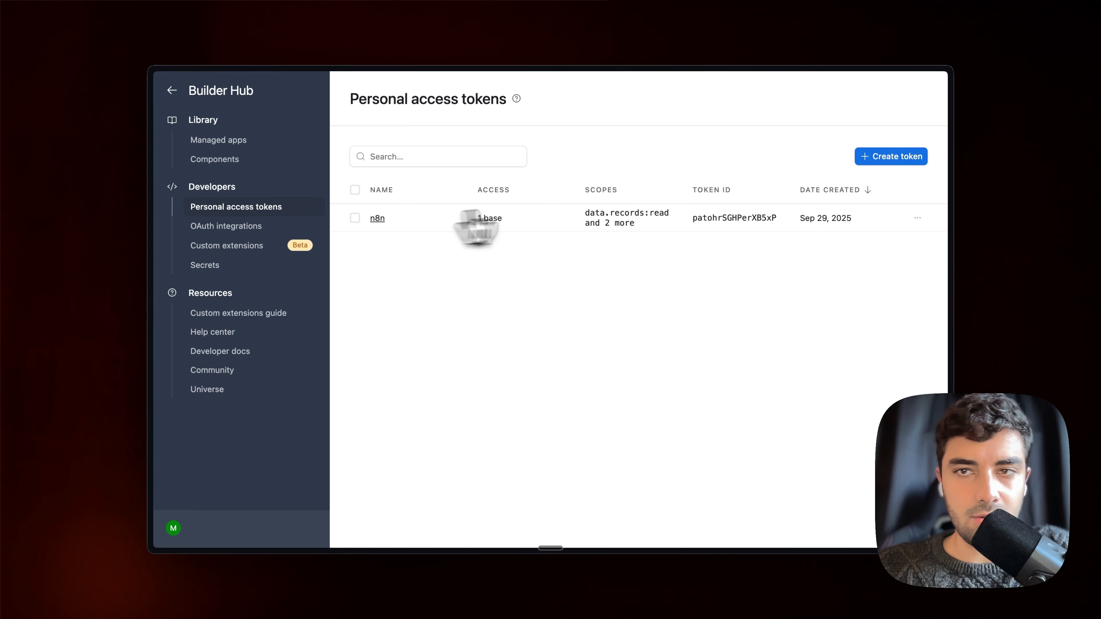
# Start a token named testn8n with data.records:read, data.records:write and schema.bases:read scopes
pyautogui.click(892, 161)
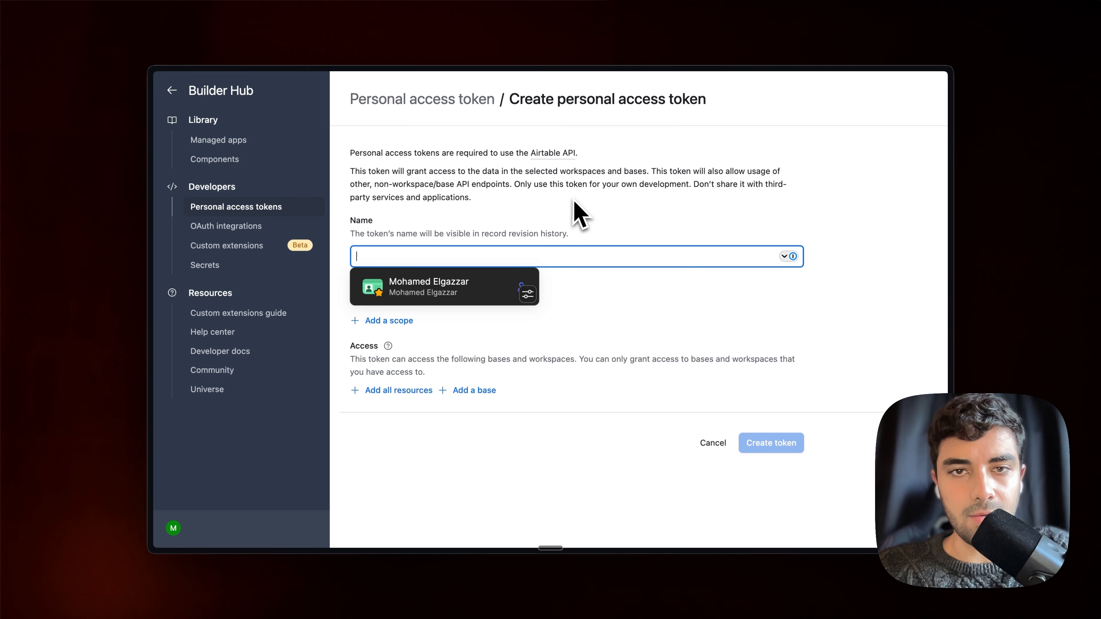
pyautogui.click(566, 260)
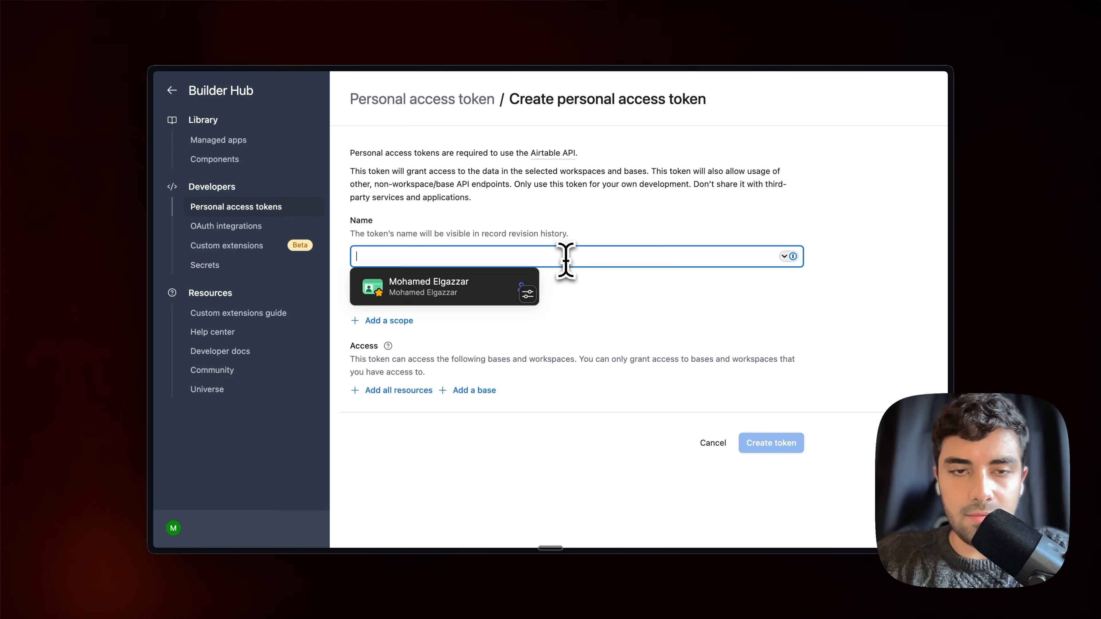
pyautogui.write('testn8n')
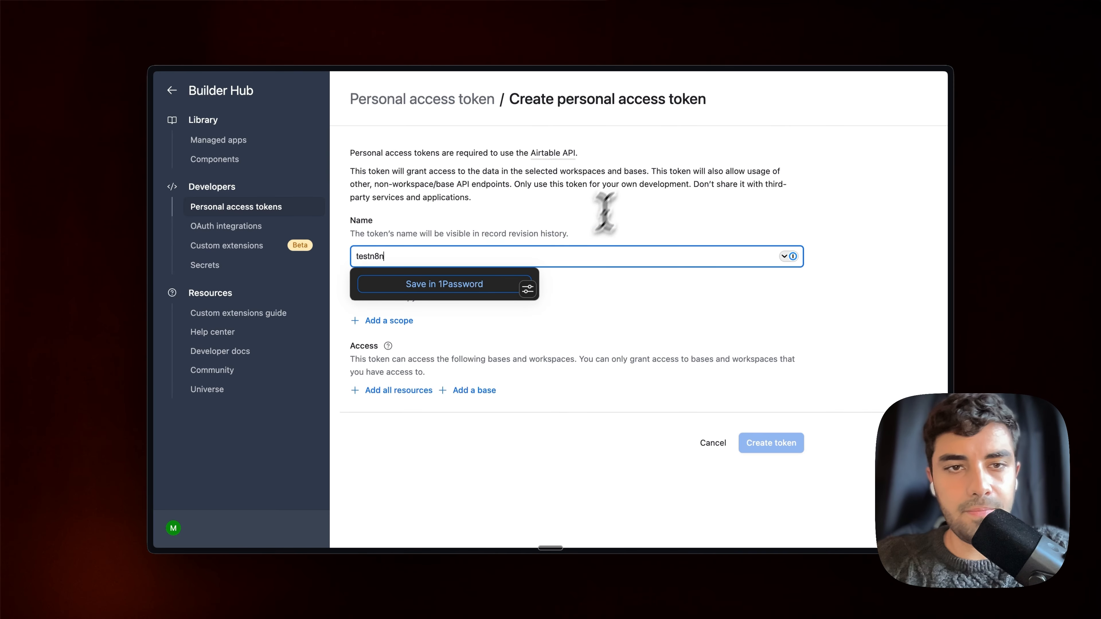
pyautogui.click(636, 172)
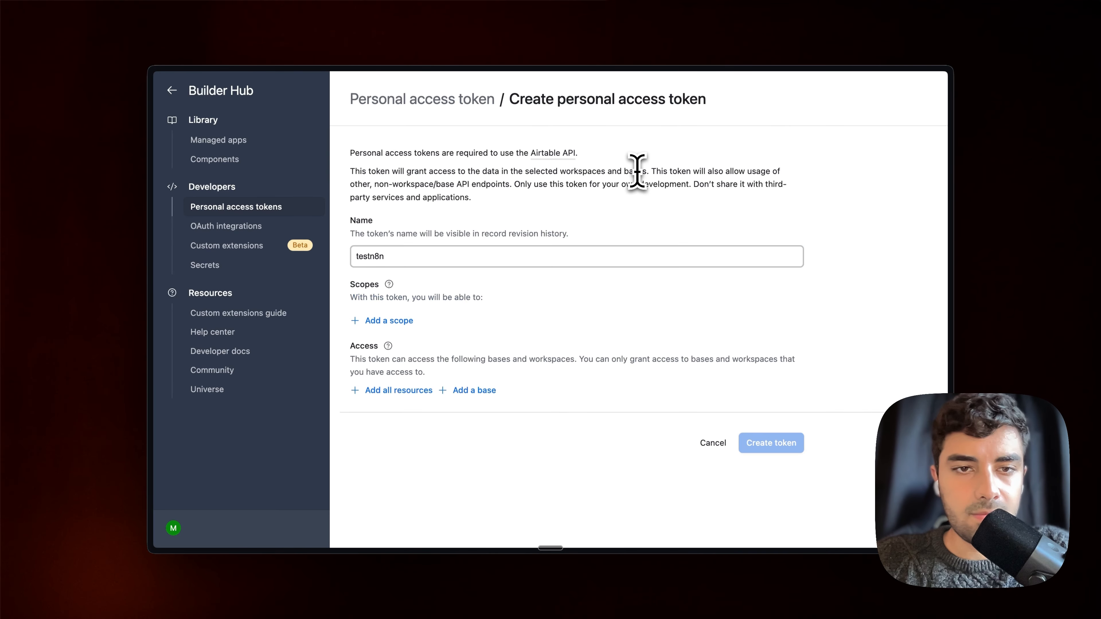
pyautogui.click(389, 321)
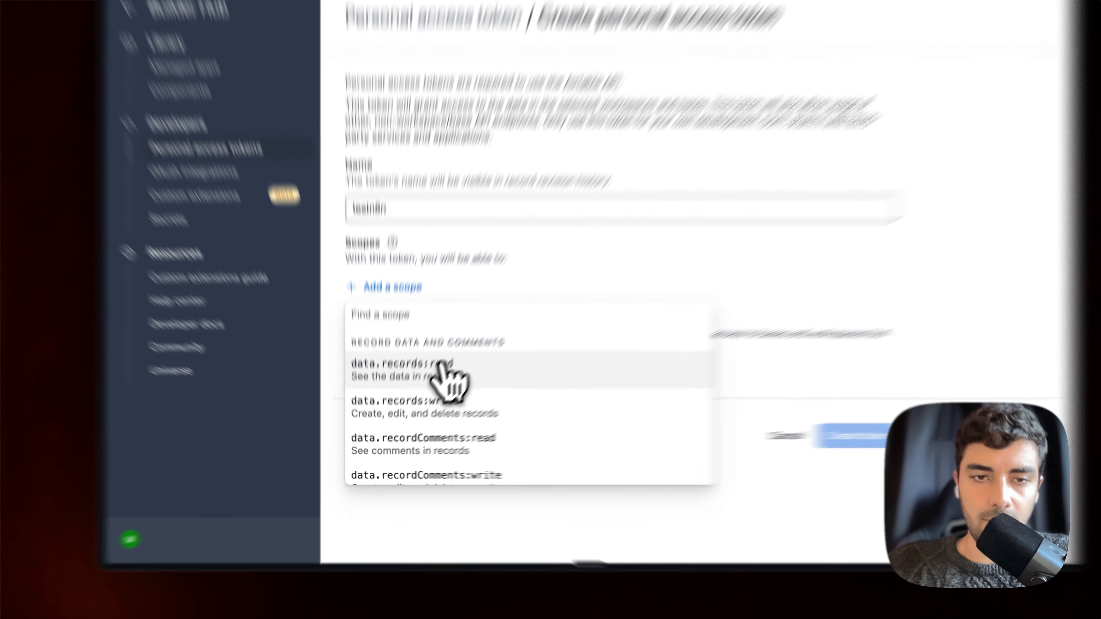
pyautogui.click(431, 388)
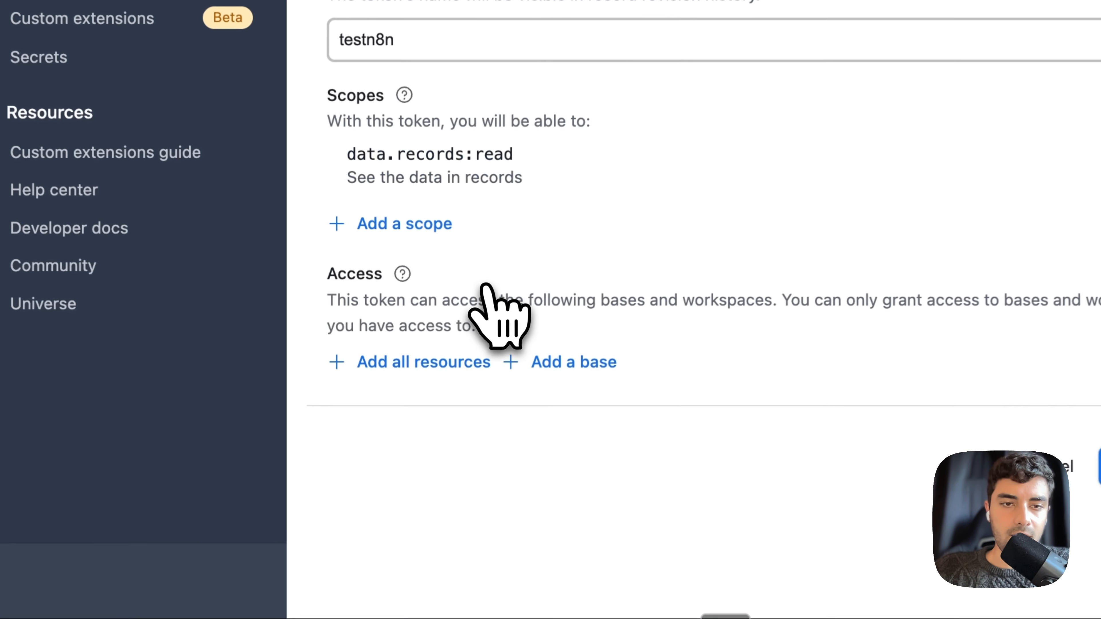
pyautogui.click(406, 349)
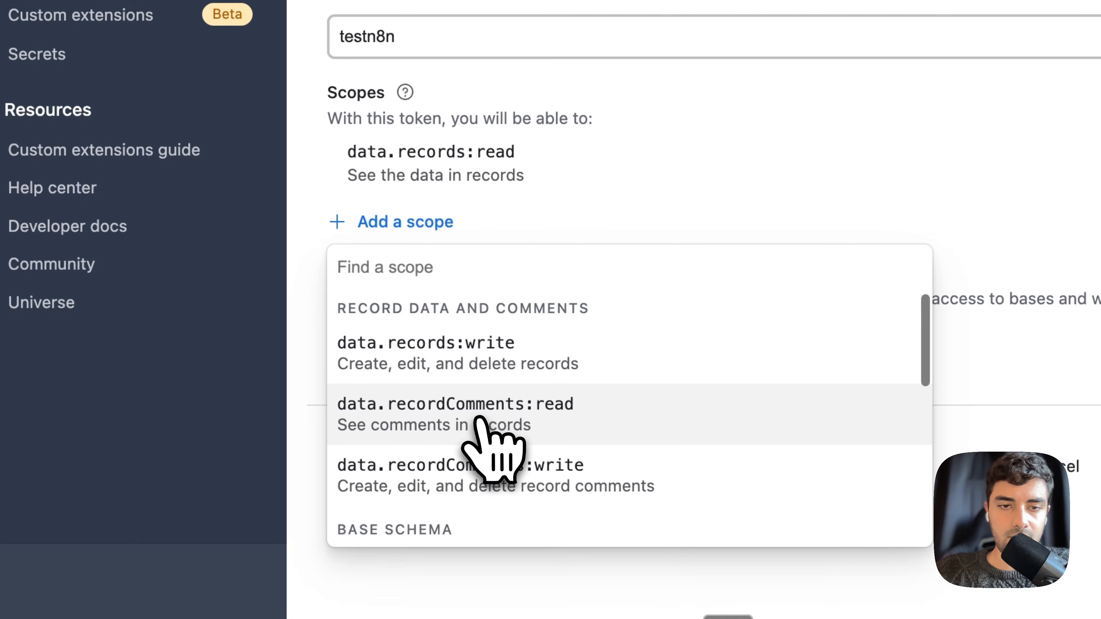
pyautogui.click(465, 381)
pyautogui.click(439, 281)
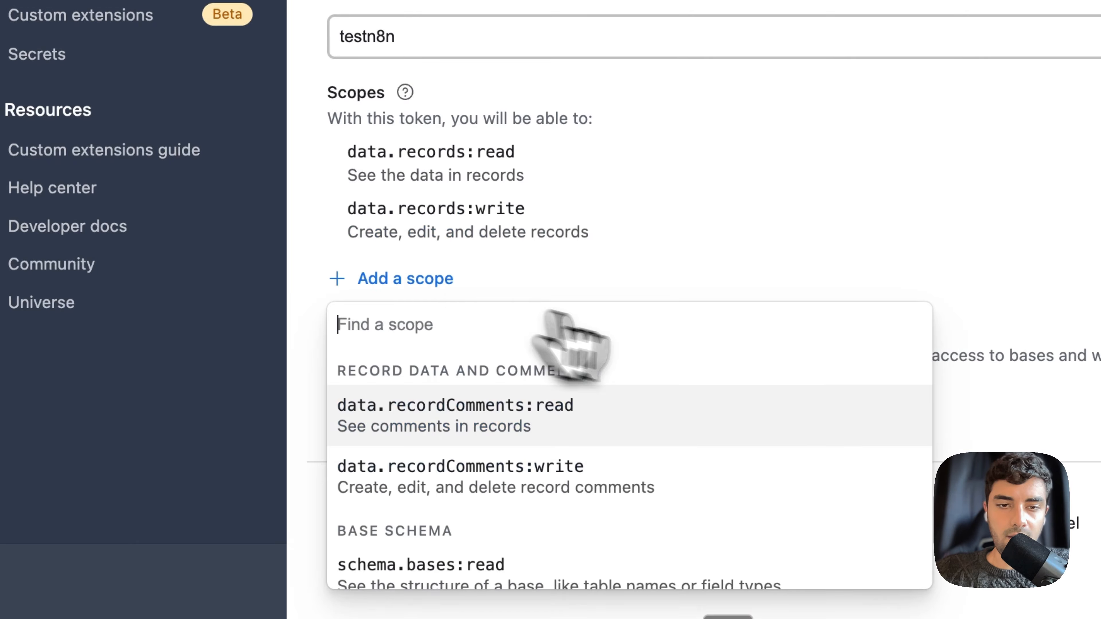
pyautogui.scroll(-2, 625, 447)
pyautogui.scroll(-1, 607, 460)
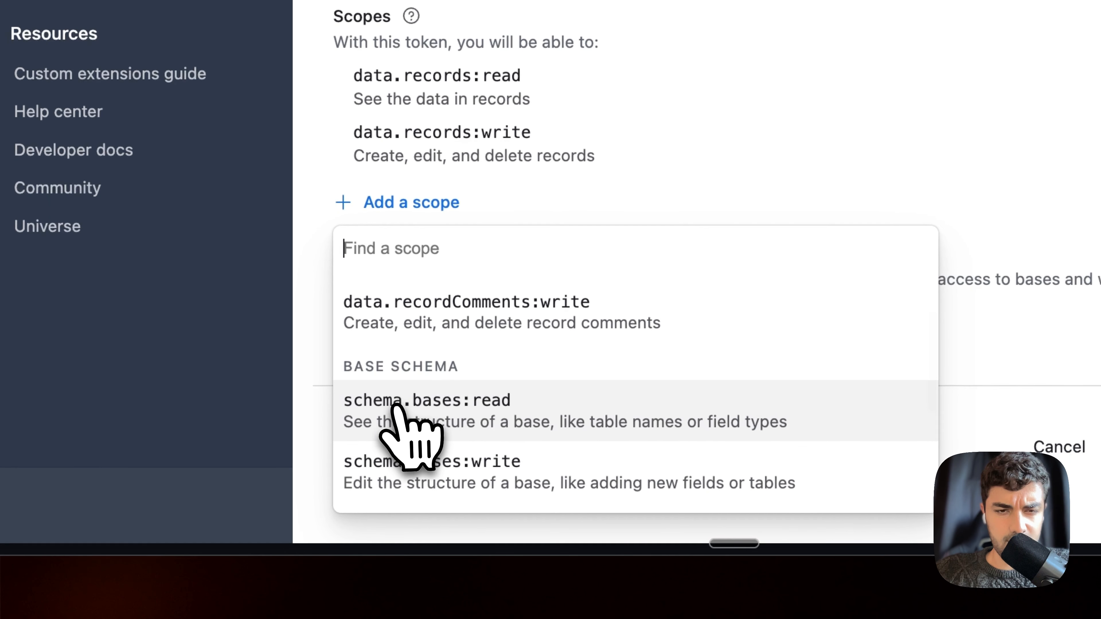
pyautogui.click(521, 508)
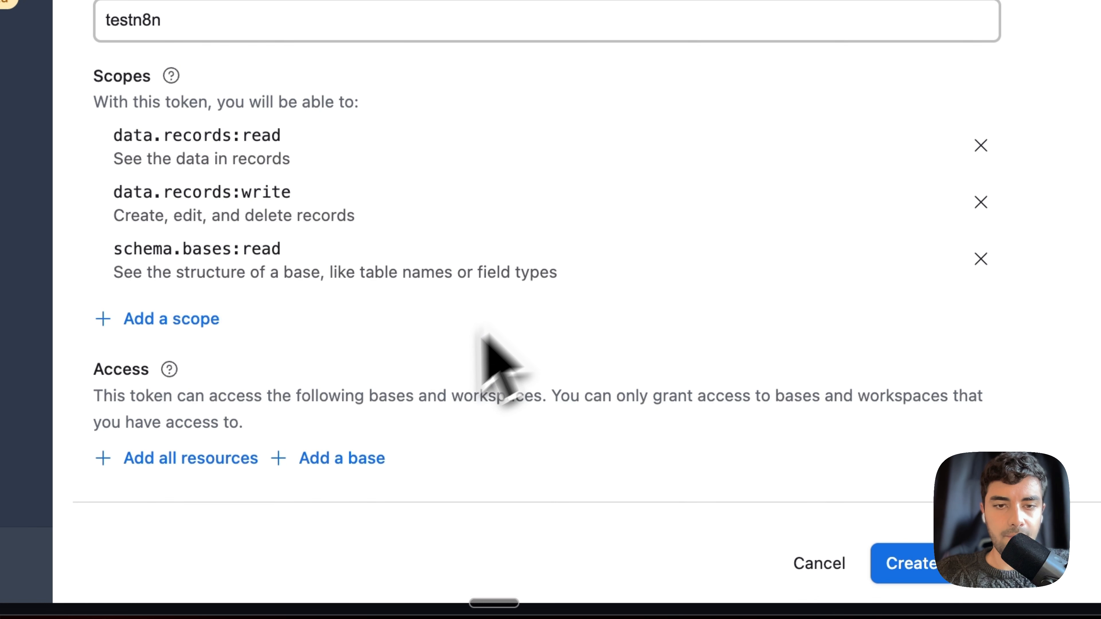
# Grant the token access to the Example base, create it and copy the token
pyautogui.scroll(-2, 624, 306)
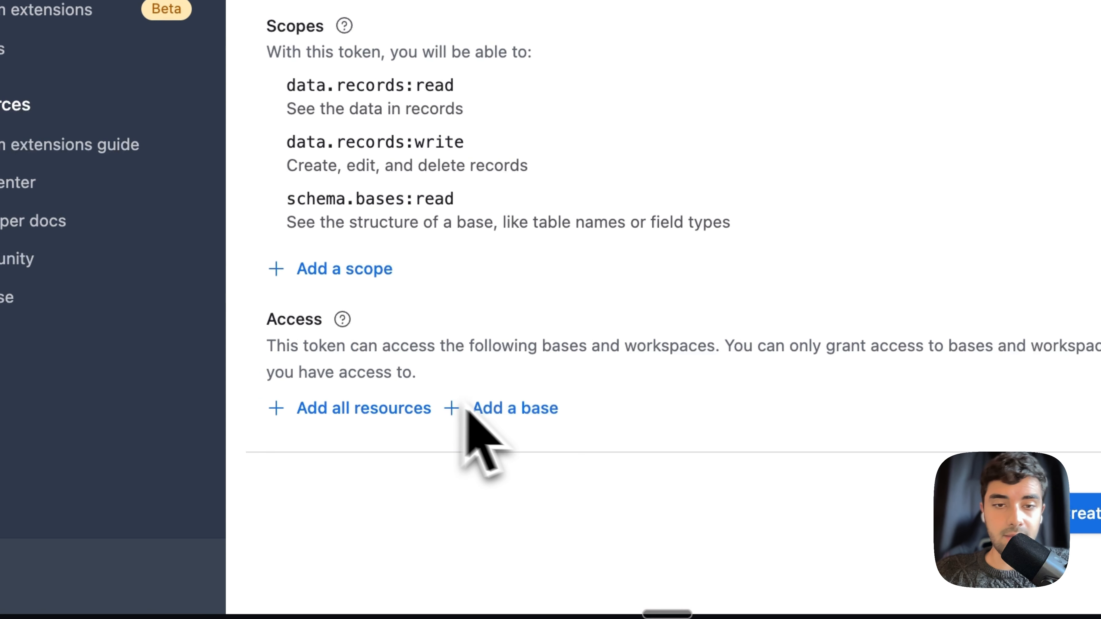
pyautogui.click(355, 398)
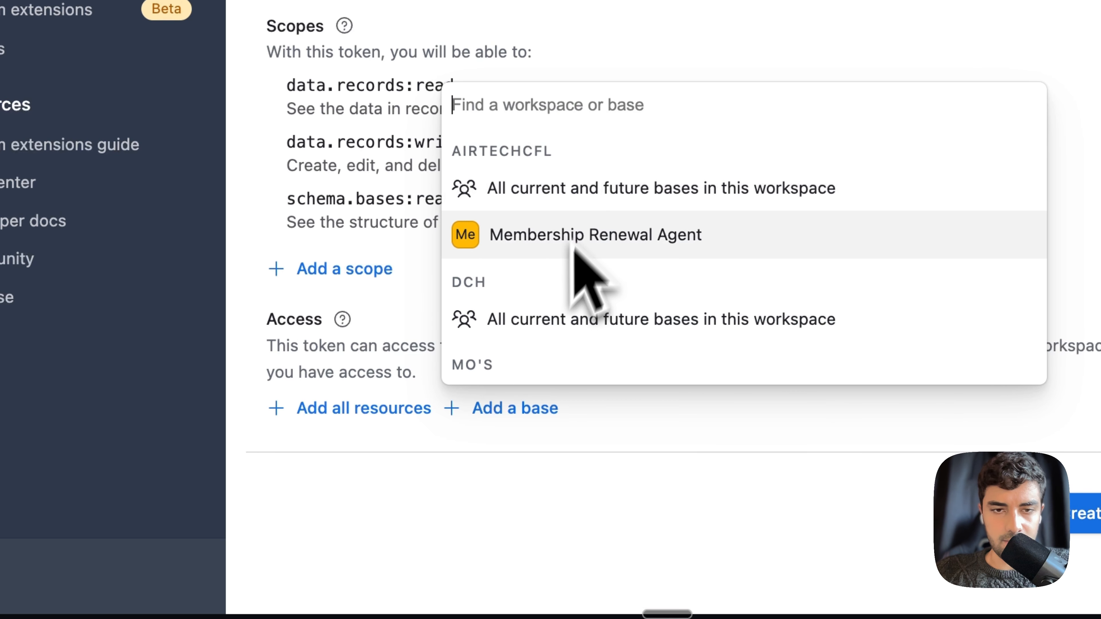
pyautogui.scroll(-3, 572, 277)
pyautogui.click(531, 362)
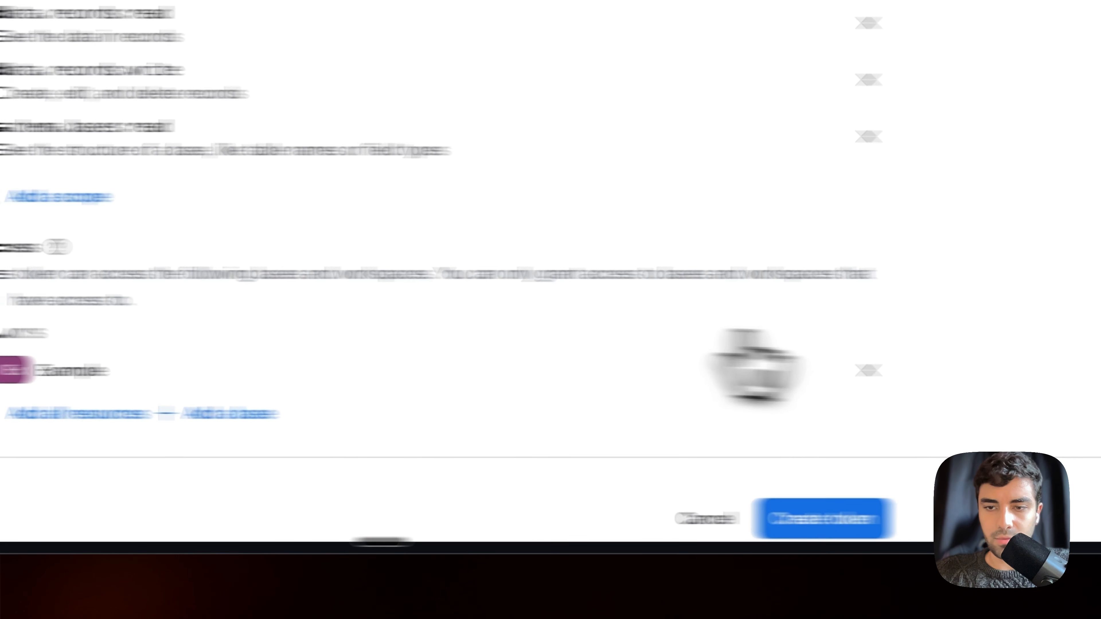
pyautogui.click(825, 527)
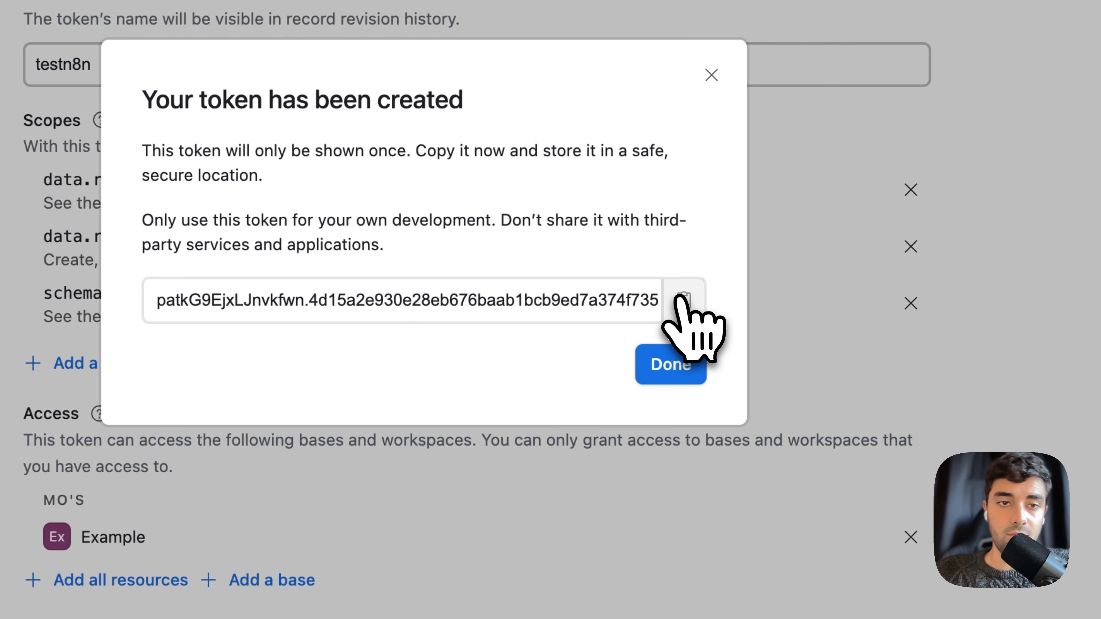
pyautogui.click(682, 299)
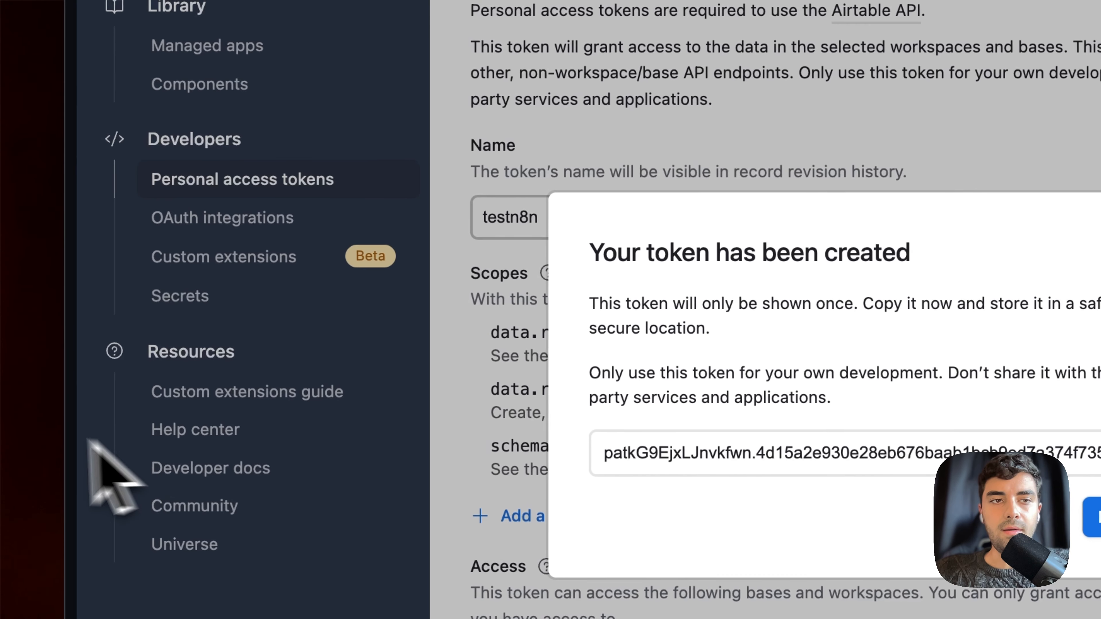
pyautogui.moveTo(193, 365)
pyautogui.click(230, 193)
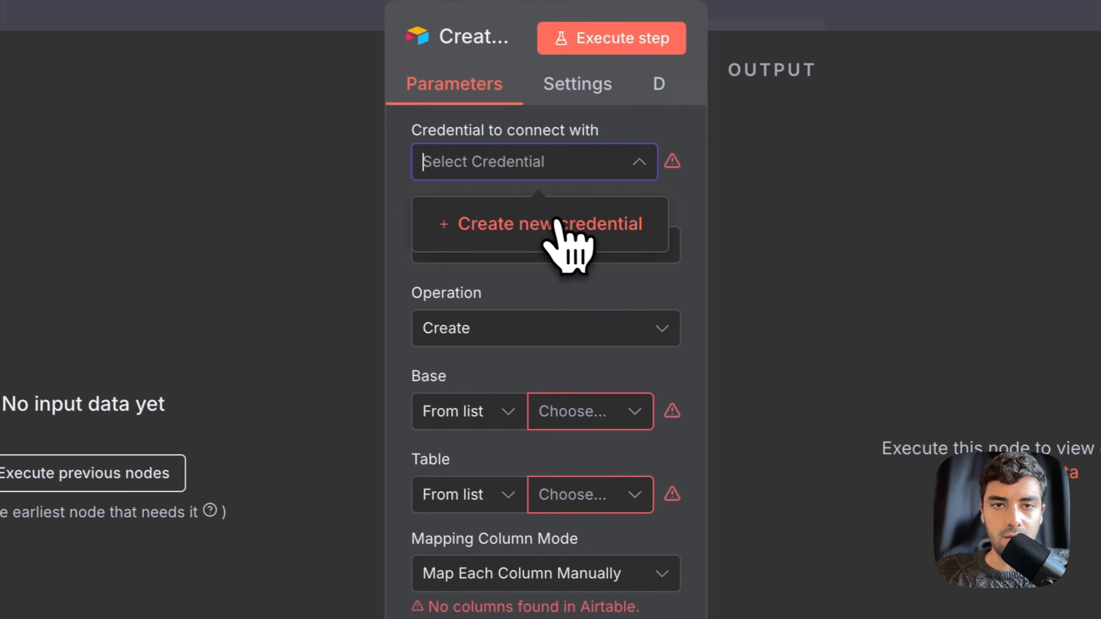
# Create and save a new Airtable credential using the pasted access token
pyautogui.click(860, 165)
pyautogui.click(360, 423)
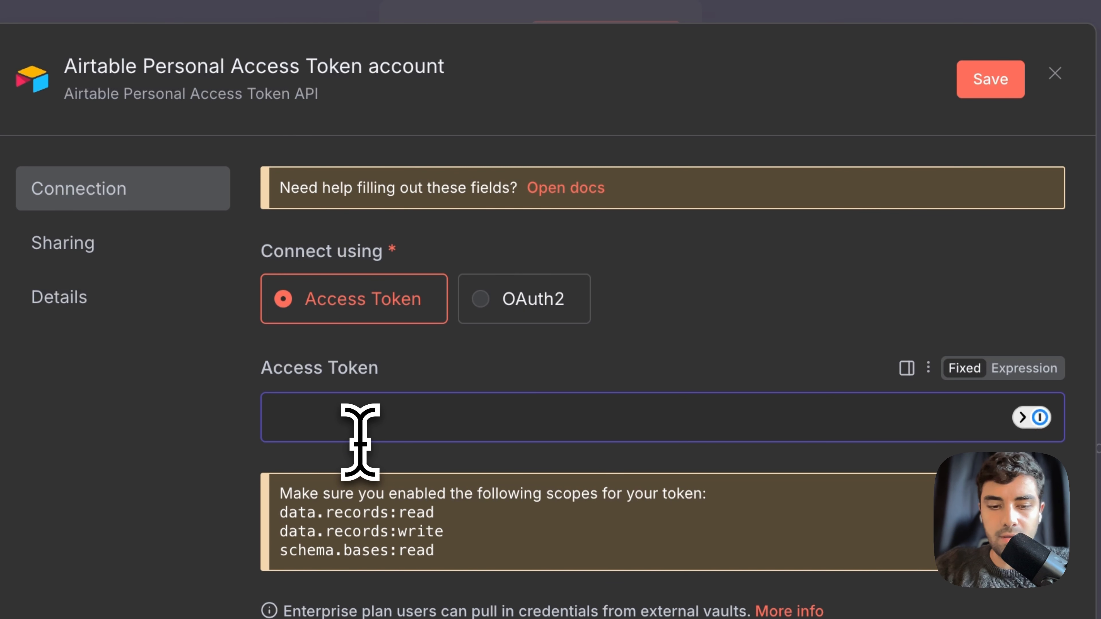
pyautogui.press('super+v')
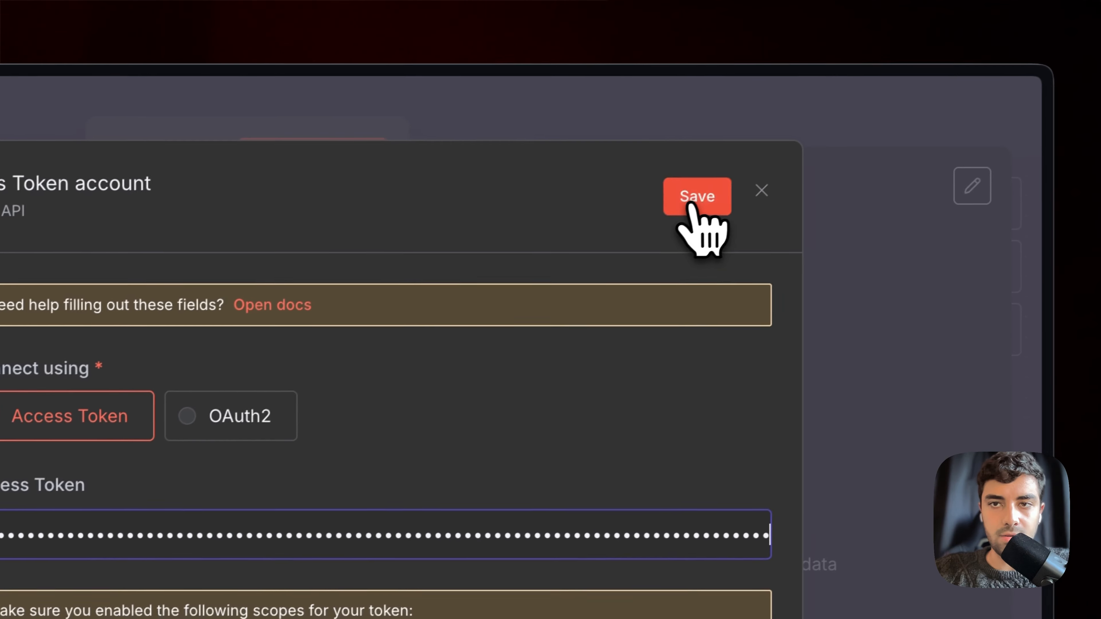
pyautogui.click(993, 76)
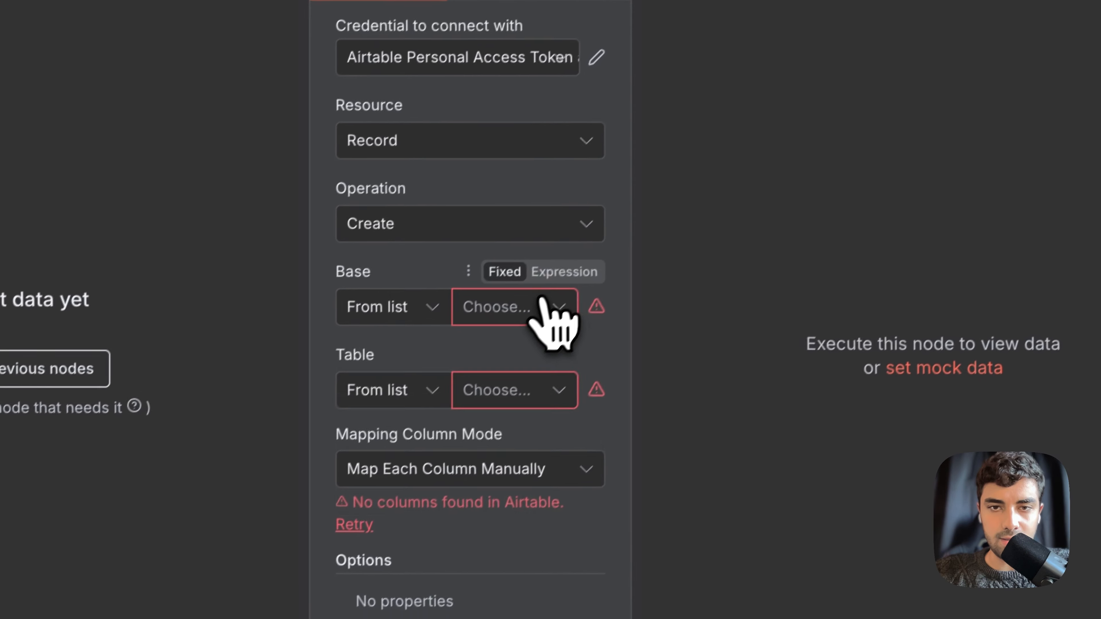
# Point the record step at the Example base's End of Call table and close it
pyautogui.click(321, 529)
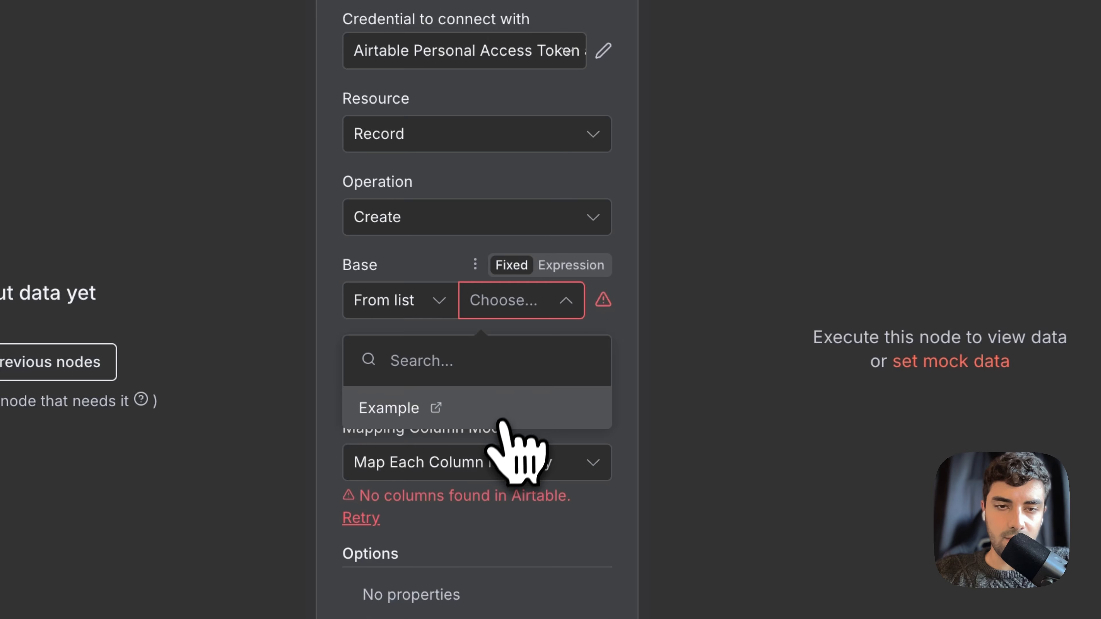
pyautogui.click(504, 422)
pyautogui.click(528, 388)
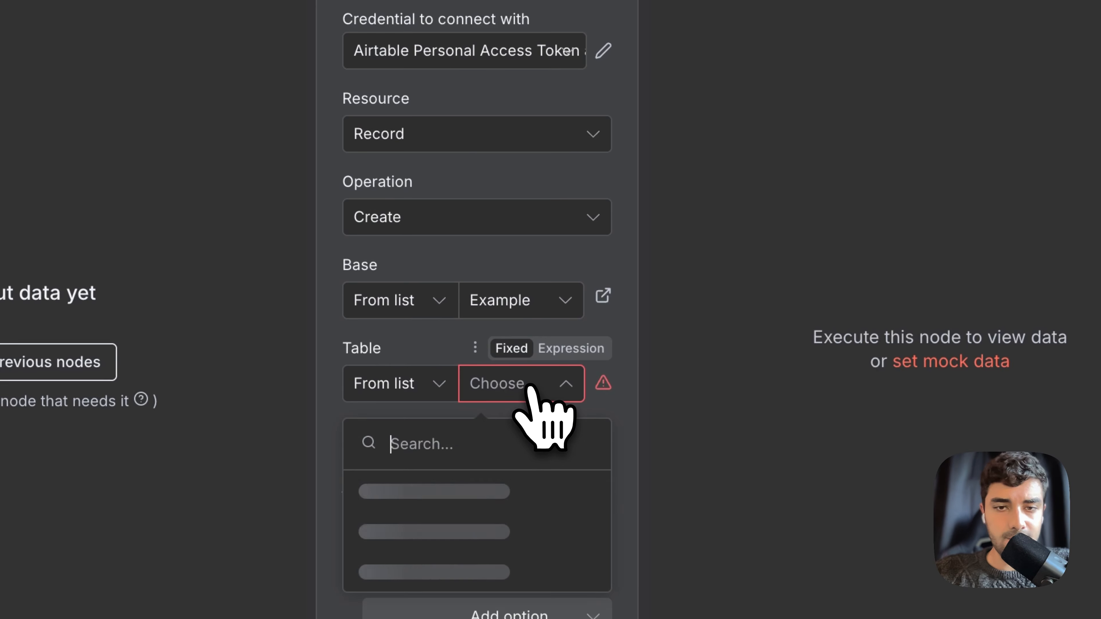
pyautogui.click(495, 486)
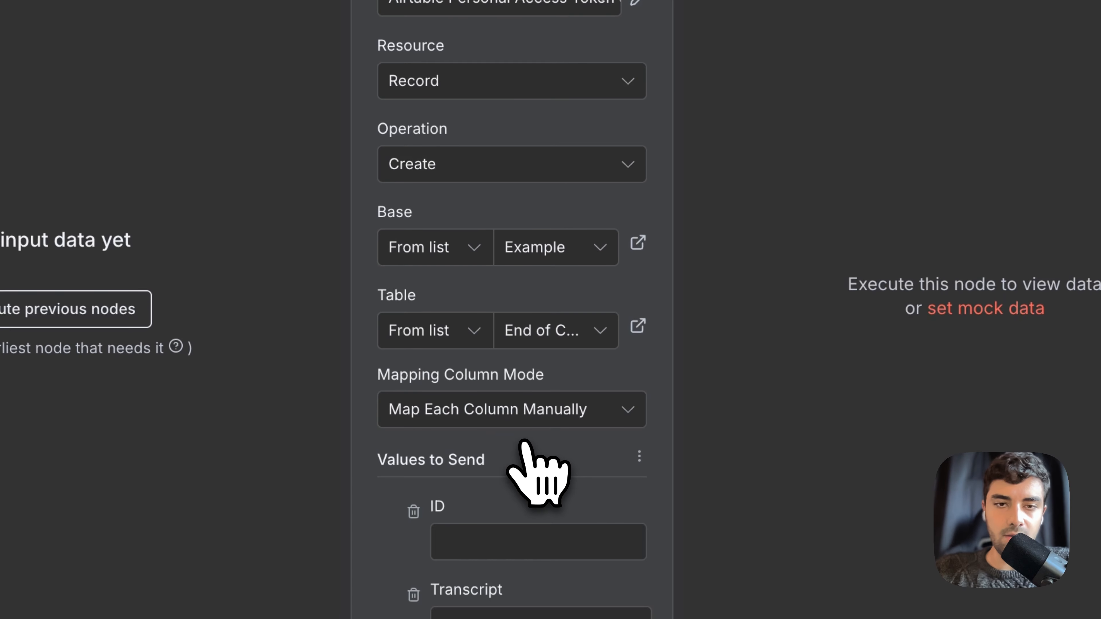
pyautogui.scroll(-5, 538, 469)
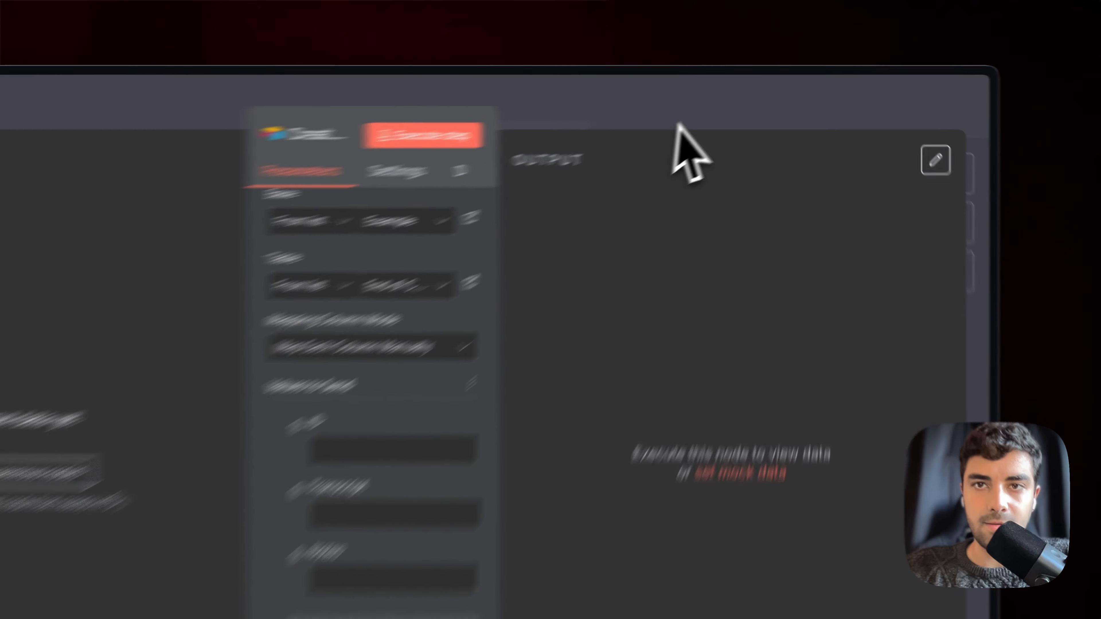
pyautogui.click(763, 96)
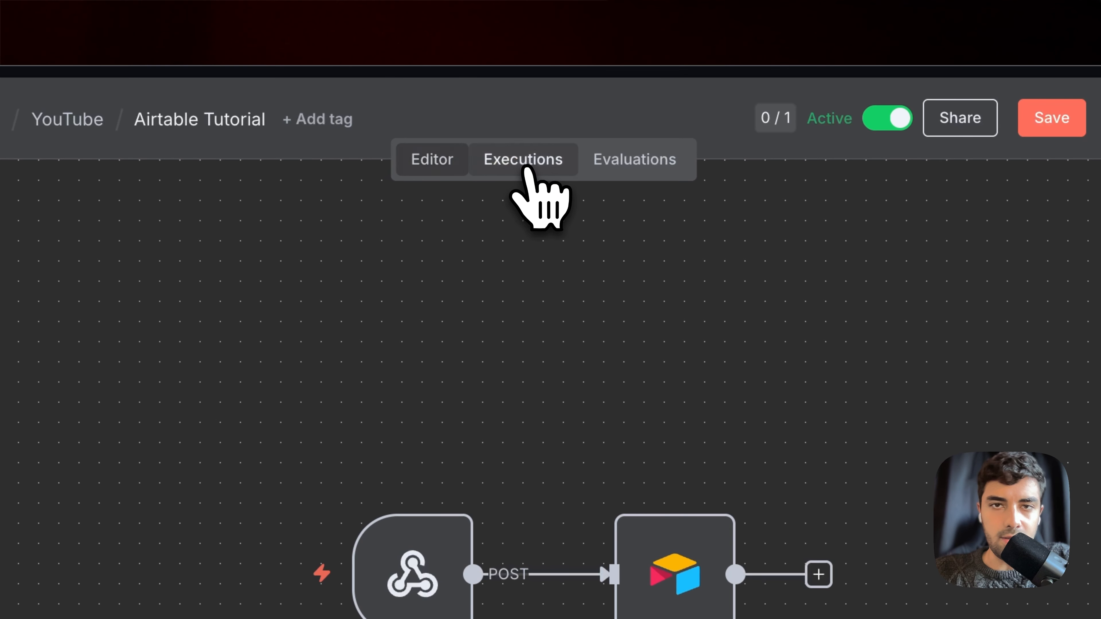
# Copy the 17:25:20 execution's data into the editor
pyautogui.click(334, 51)
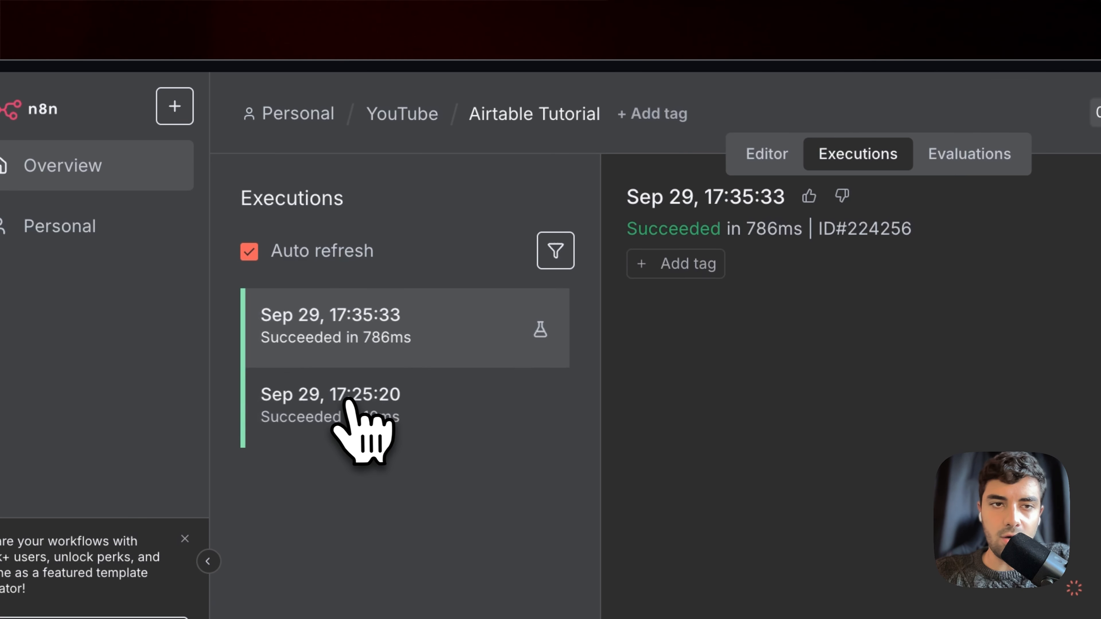
pyautogui.click(364, 396)
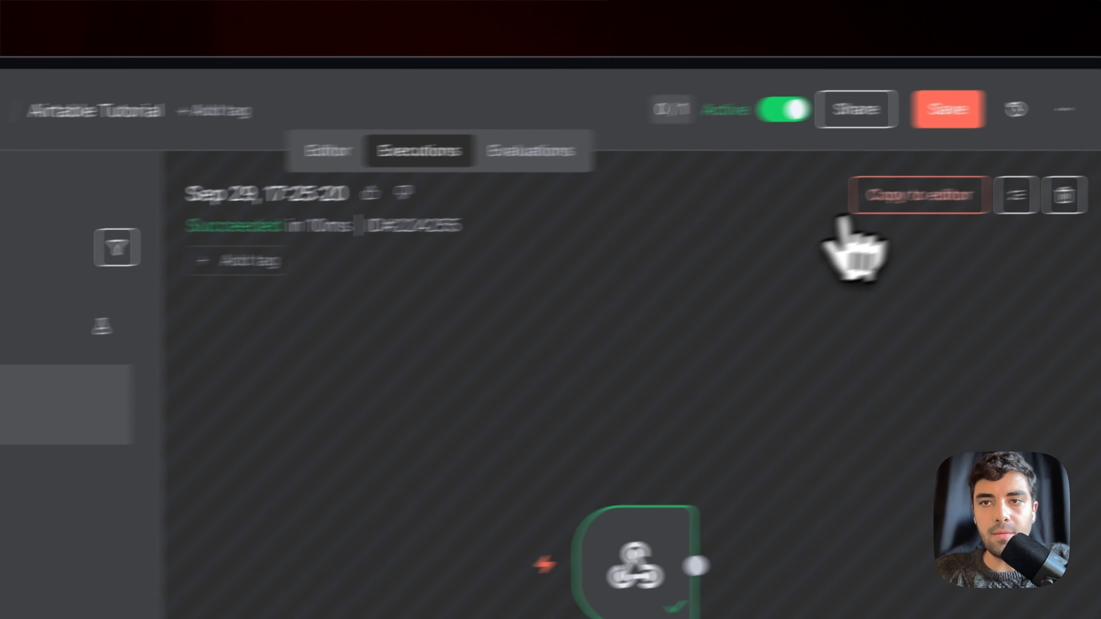
pyautogui.click(835, 203)
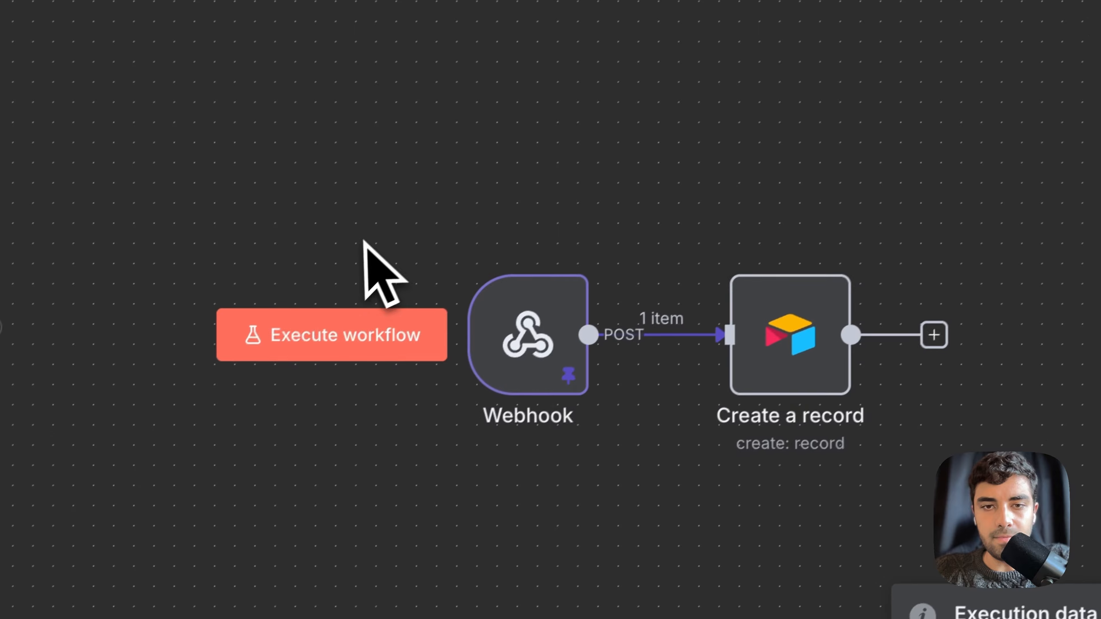
# Re-pin the call data on the Webhook node's output
pyautogui.moveTo(252, 359); pyautogui.dragTo(590, 599)
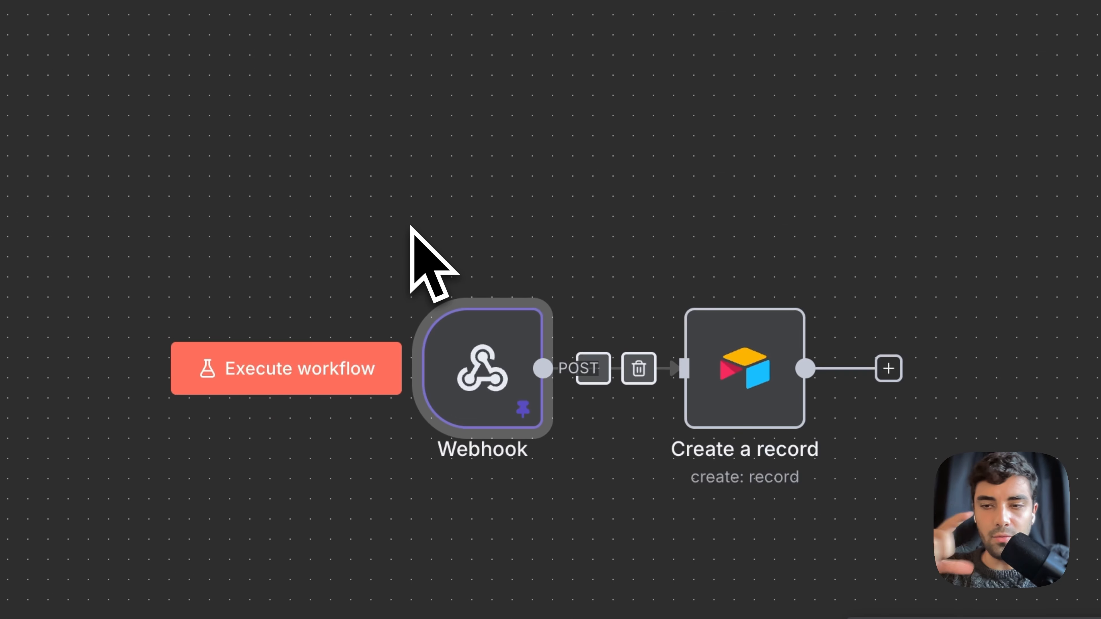
pyautogui.click(410, 226)
pyautogui.doubleClick(499, 399)
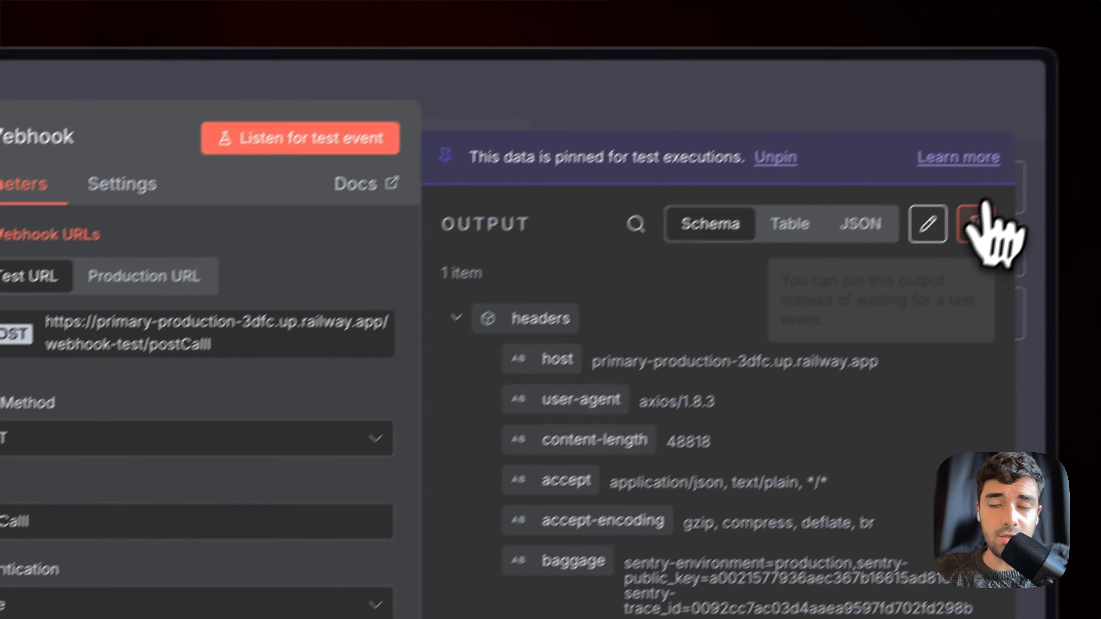
pyautogui.click(953, 241)
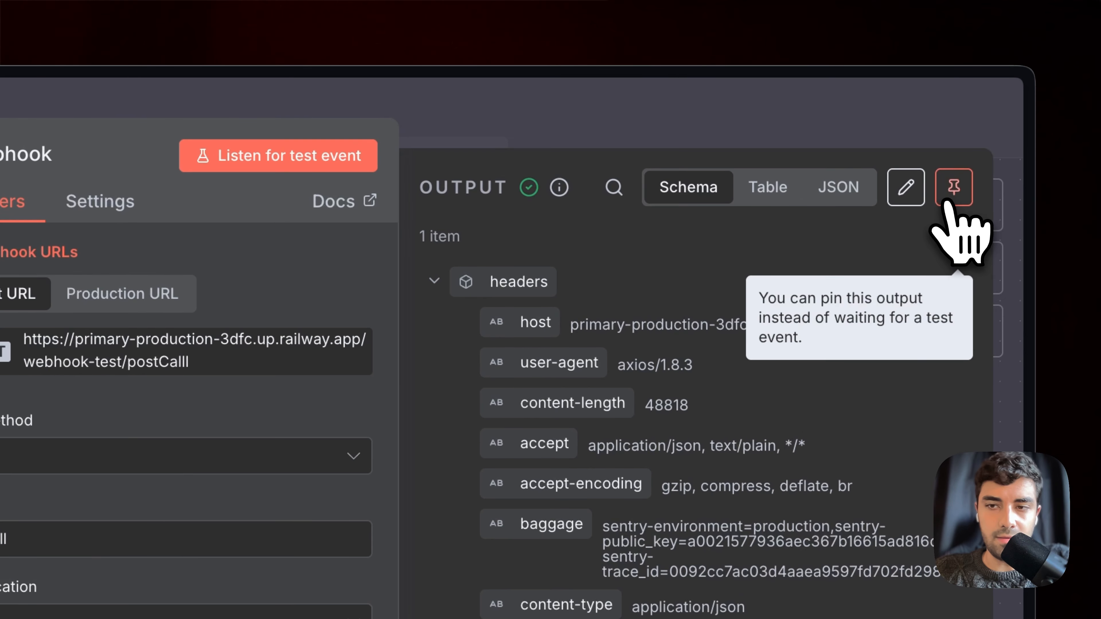
pyautogui.click(951, 198)
pyautogui.press('Escape')
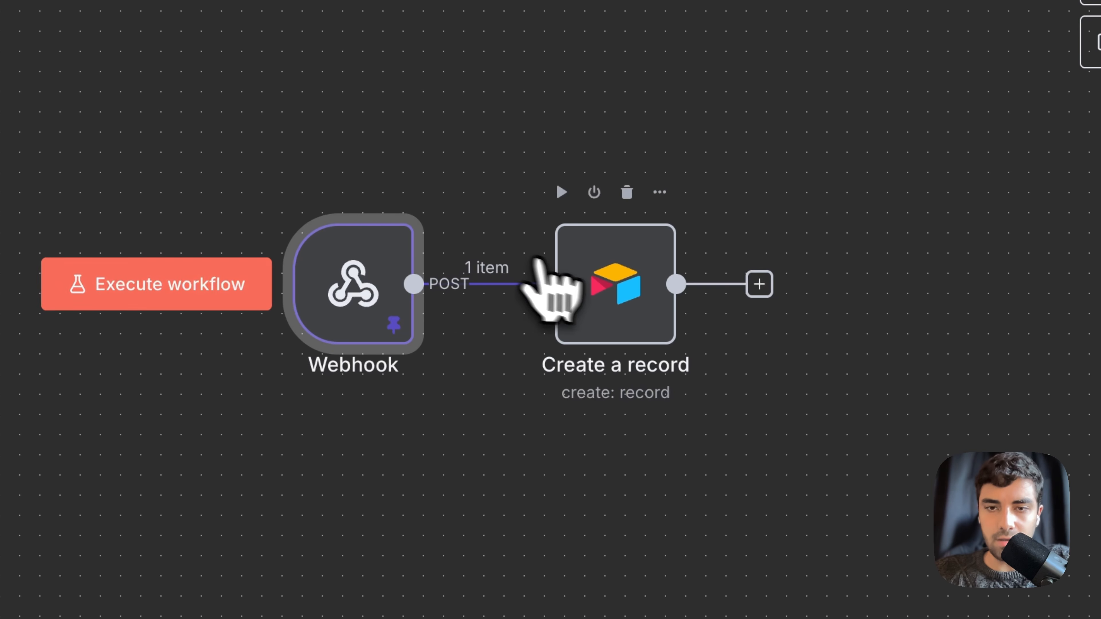
# Clear the old Transcript and Notes expressions in the Create a record node
pyautogui.doubleClick(616, 288)
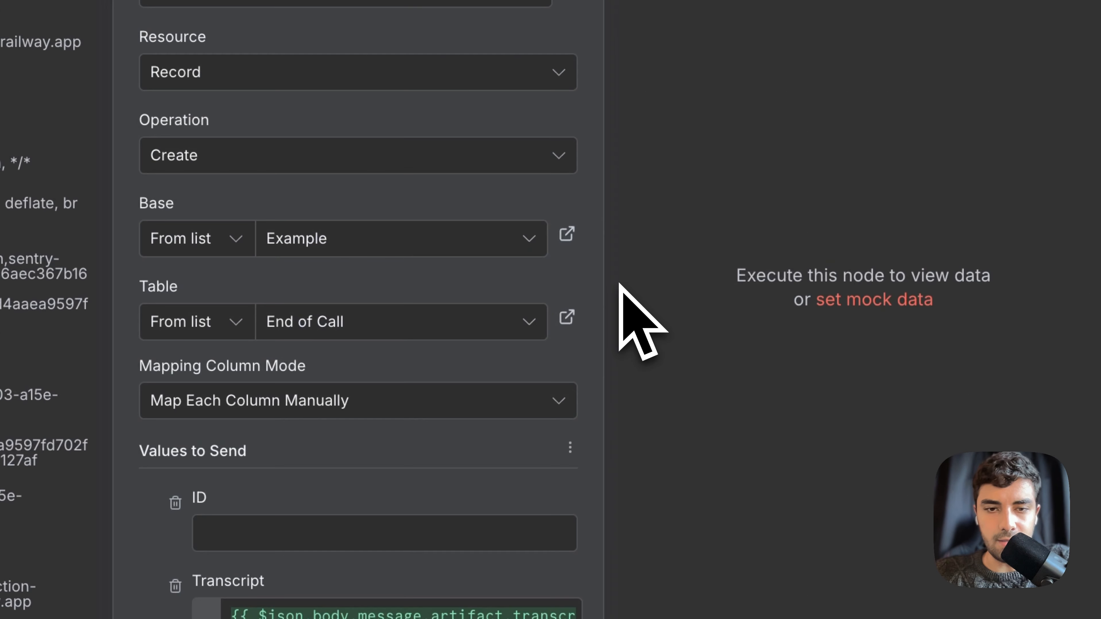
pyautogui.scroll(-5, 590, 430)
pyautogui.click(442, 249)
pyautogui.hotkey('ctrl', 'a')
pyautogui.press('BackSpace')
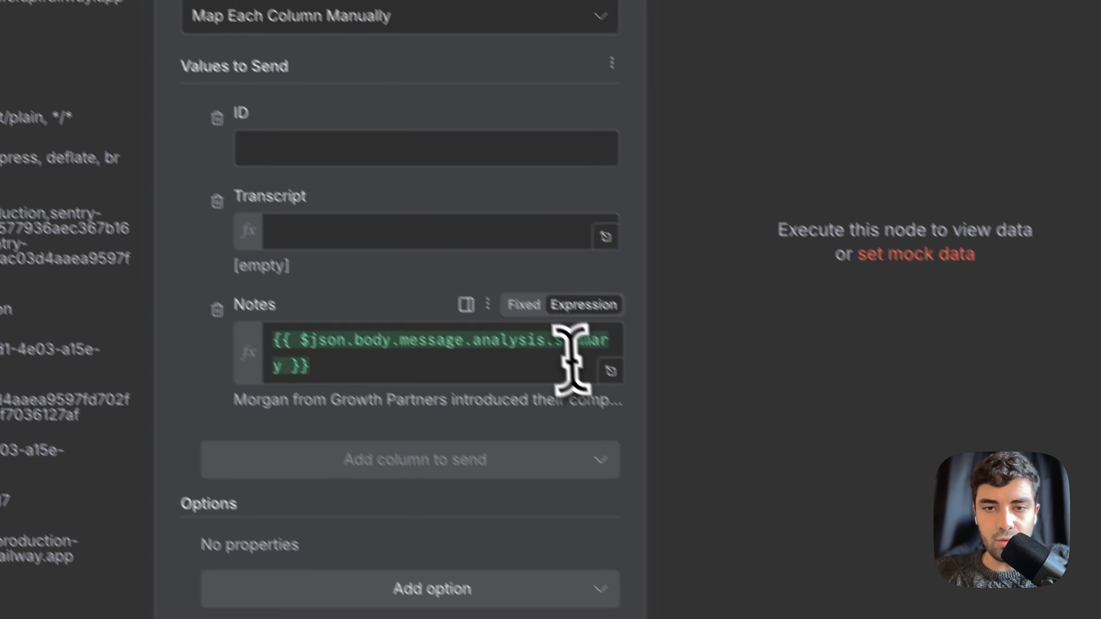
pyautogui.click(571, 358)
pyautogui.hotkey('ctrl', 'a')
pyautogui.press('BackSpace')
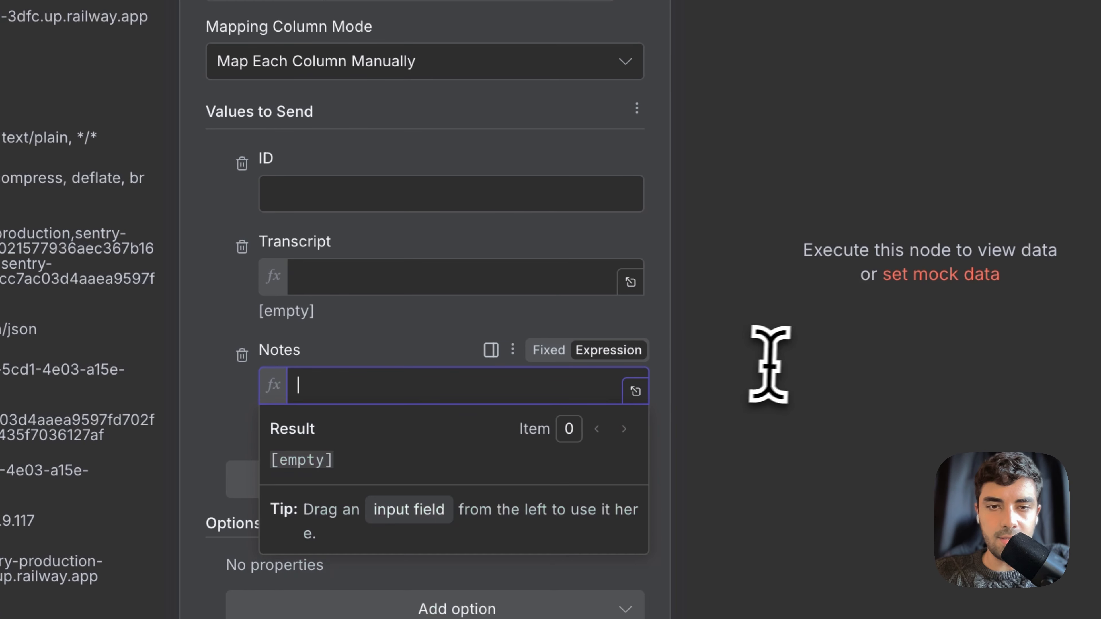
# Map the webhook's x-call-id header into the ID field
pyautogui.click(365, 151)
pyautogui.click(328, 176)
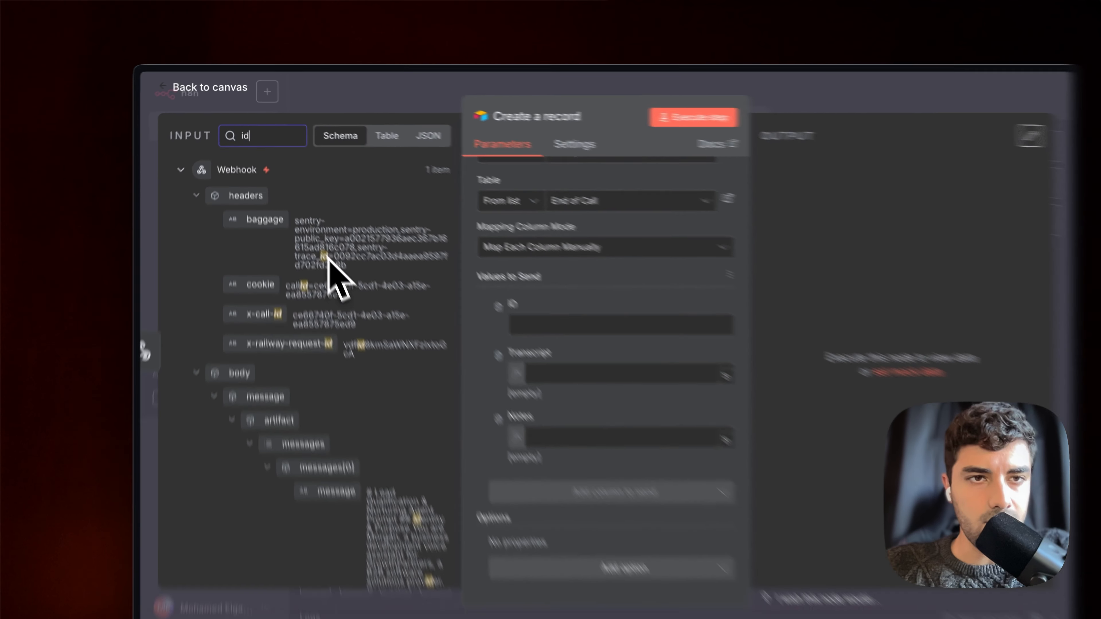
pyautogui.scroll(-10, 410, 405)
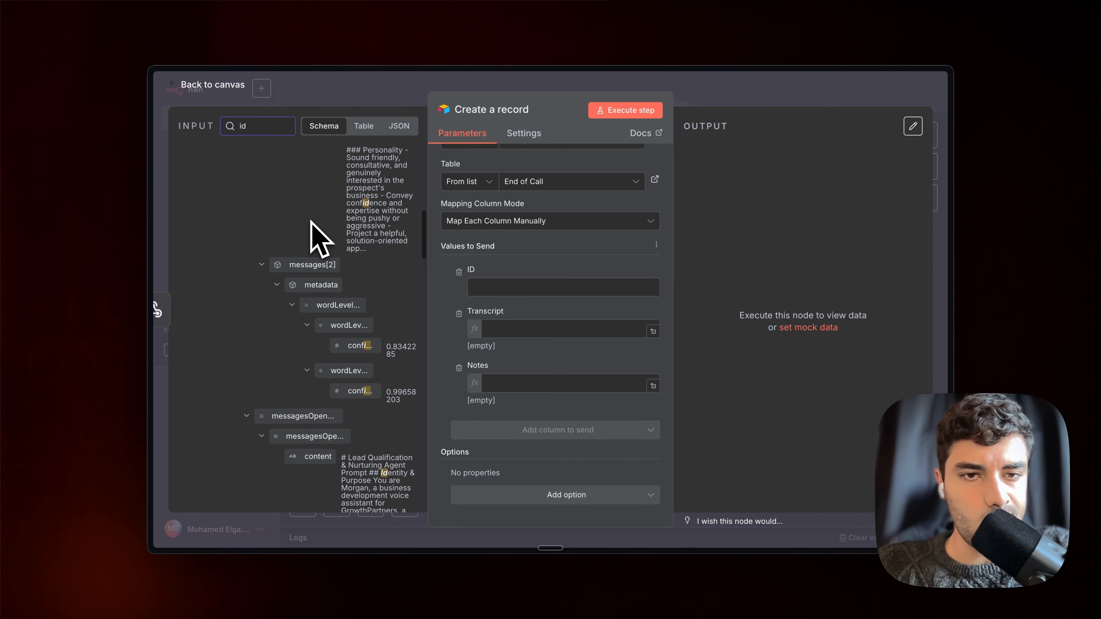
pyautogui.scroll(-10, 311, 221)
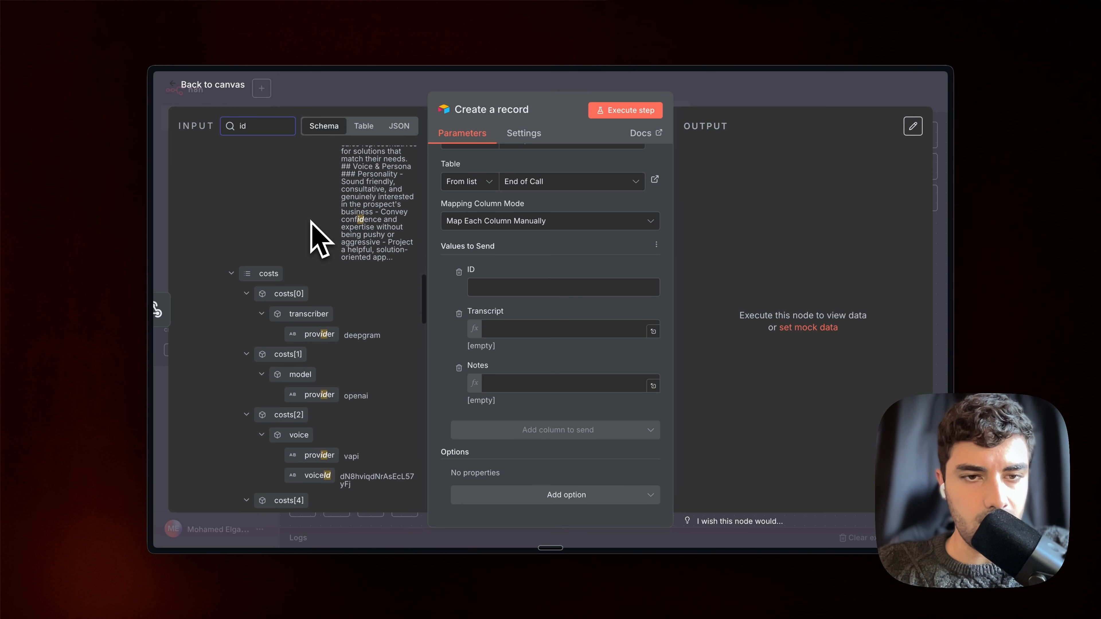
pyautogui.scroll(-15, 311, 221)
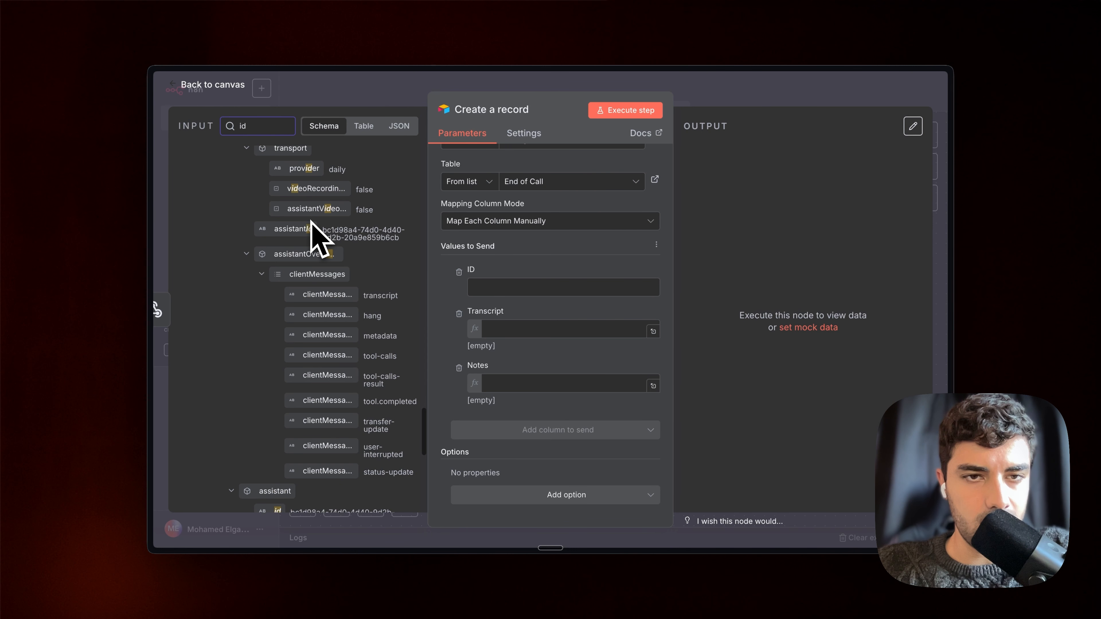
pyautogui.scroll(-2, 311, 220)
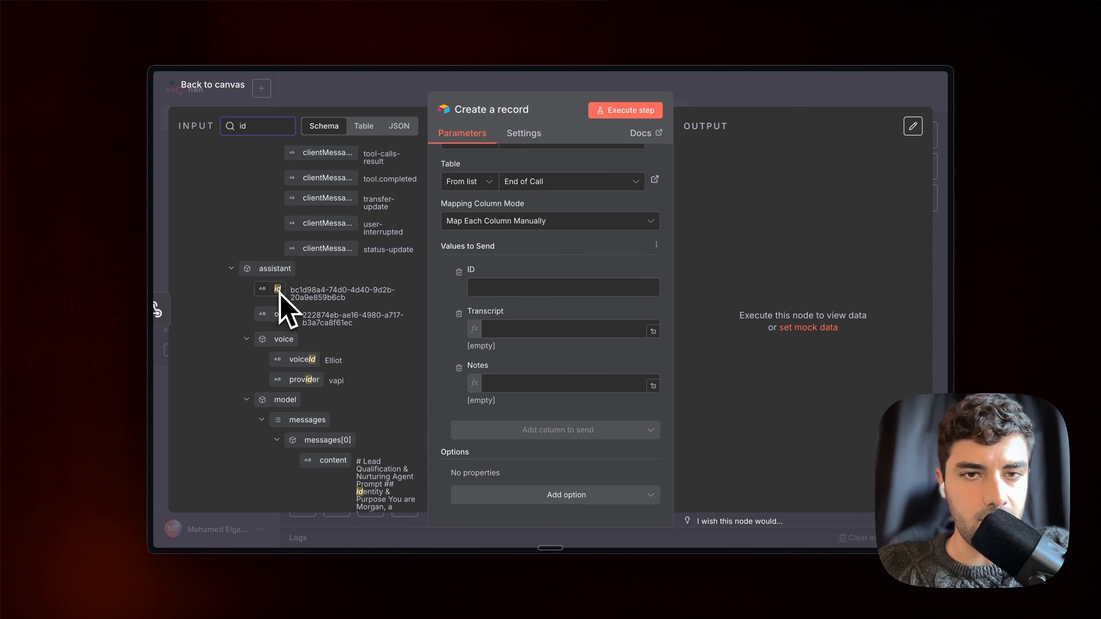
pyautogui.scroll(-5, 280, 299)
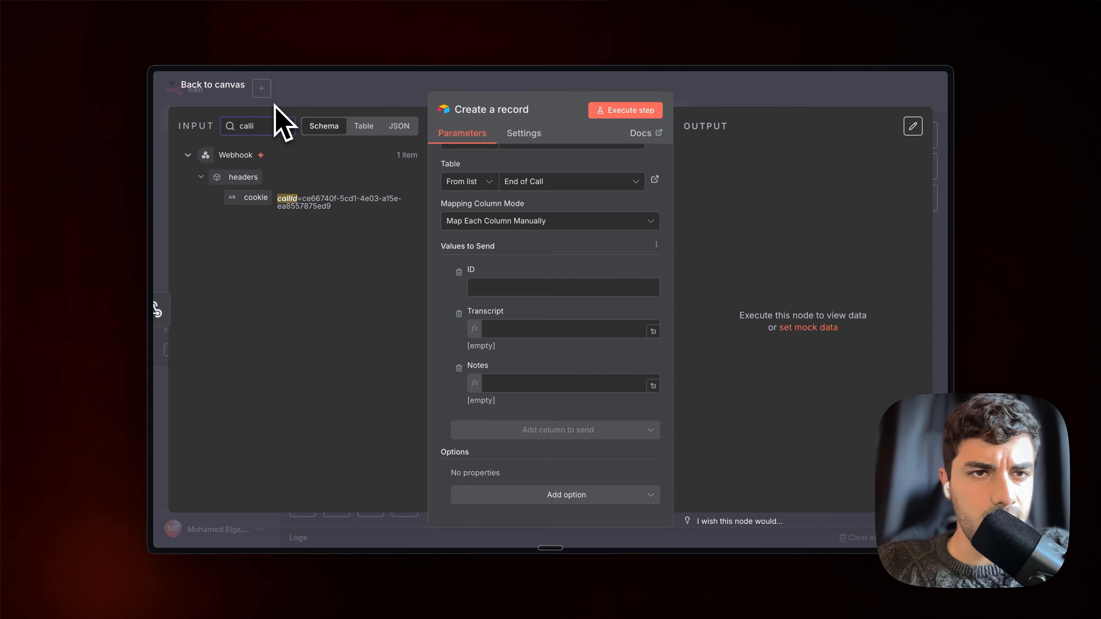
pyautogui.press('BackSpace')
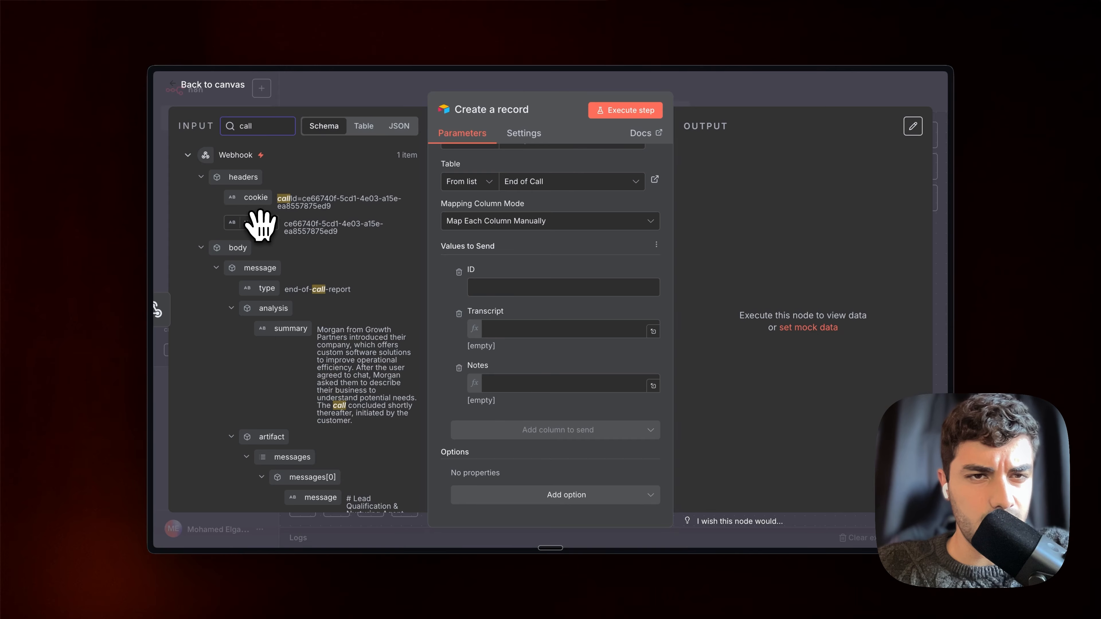
pyautogui.moveTo(260, 225); pyautogui.dragTo(510, 292)
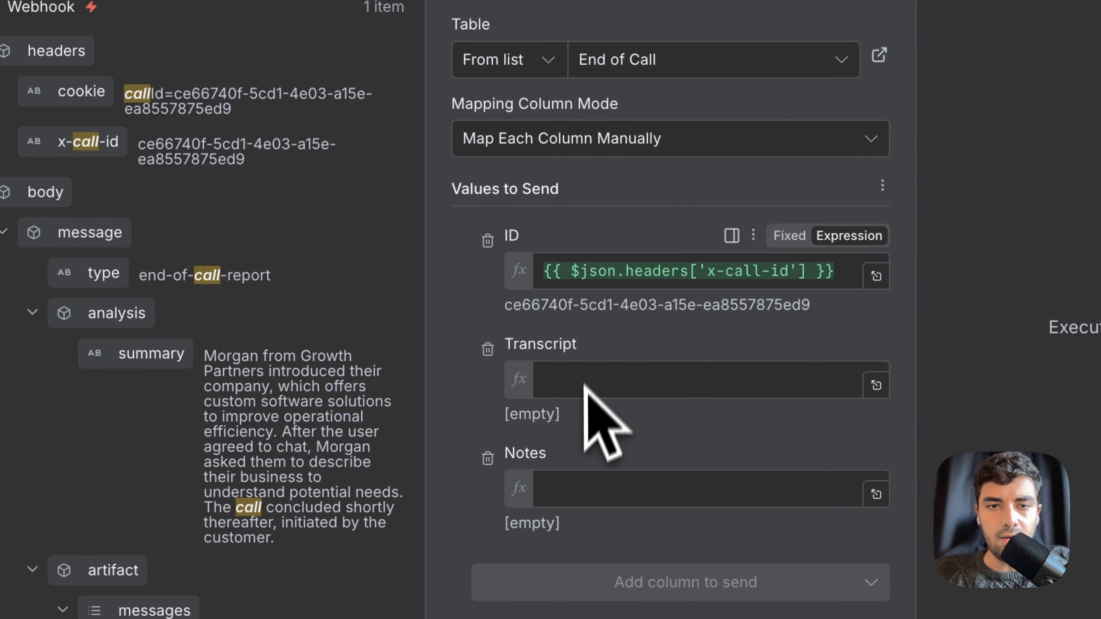
pyautogui.click(585, 374)
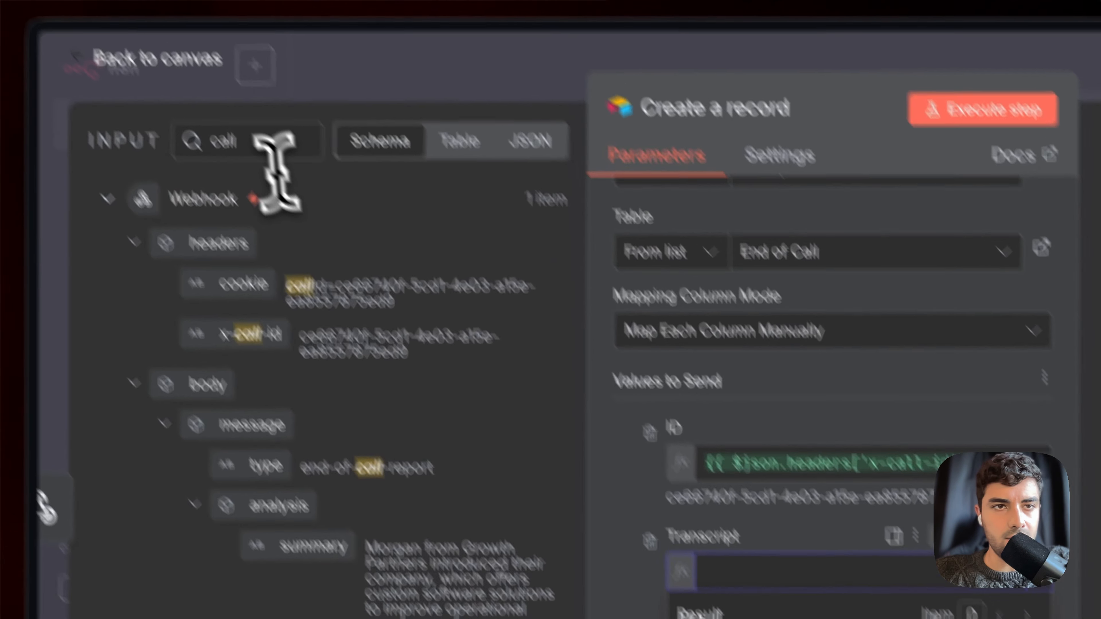
# Map body.message.artifact.transcript into Transcript and the call summary into Notes
pyautogui.doubleClick(238, 138)
pyautogui.write('t')
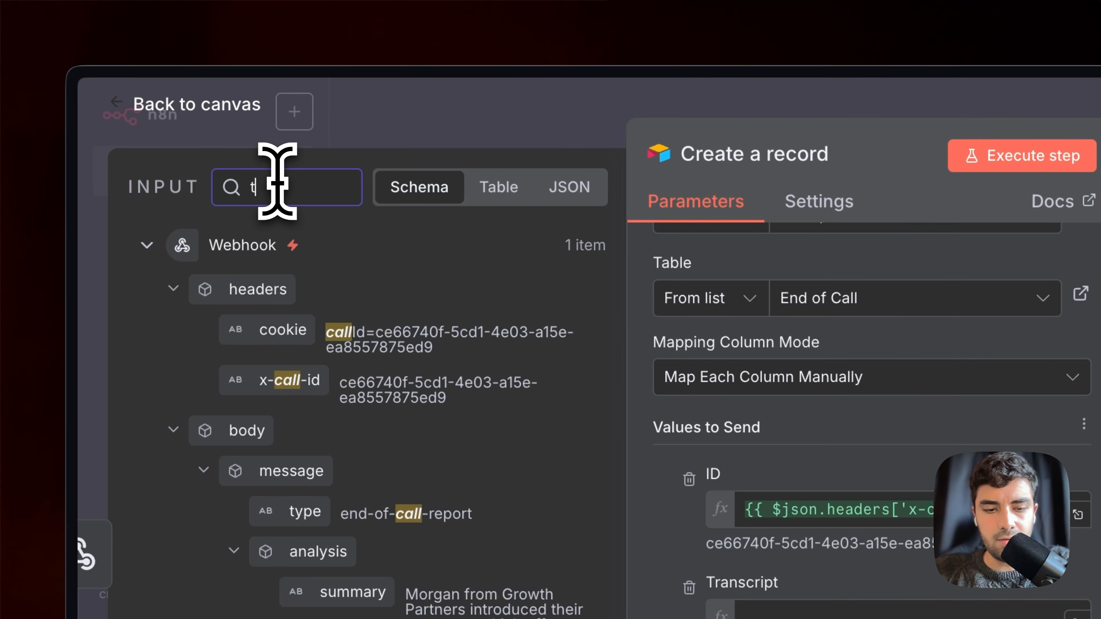
pyautogui.write('rans')
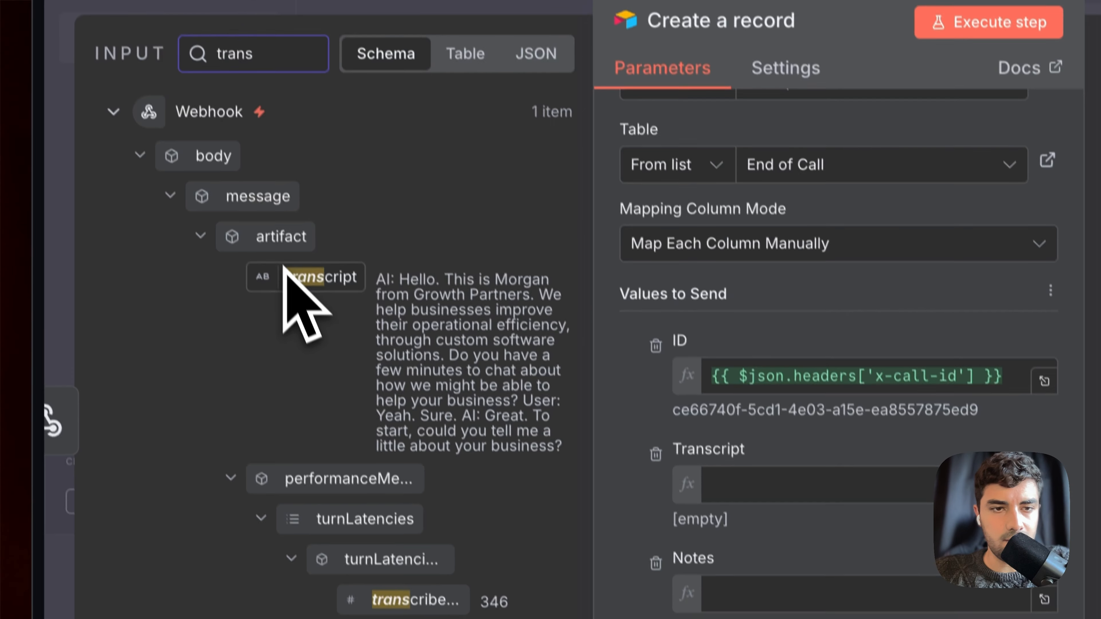
pyautogui.moveTo(330, 408); pyautogui.dragTo(691, 506)
pyautogui.moveTo(653, 366); pyautogui.dragTo(746, 475)
pyautogui.click(792, 369)
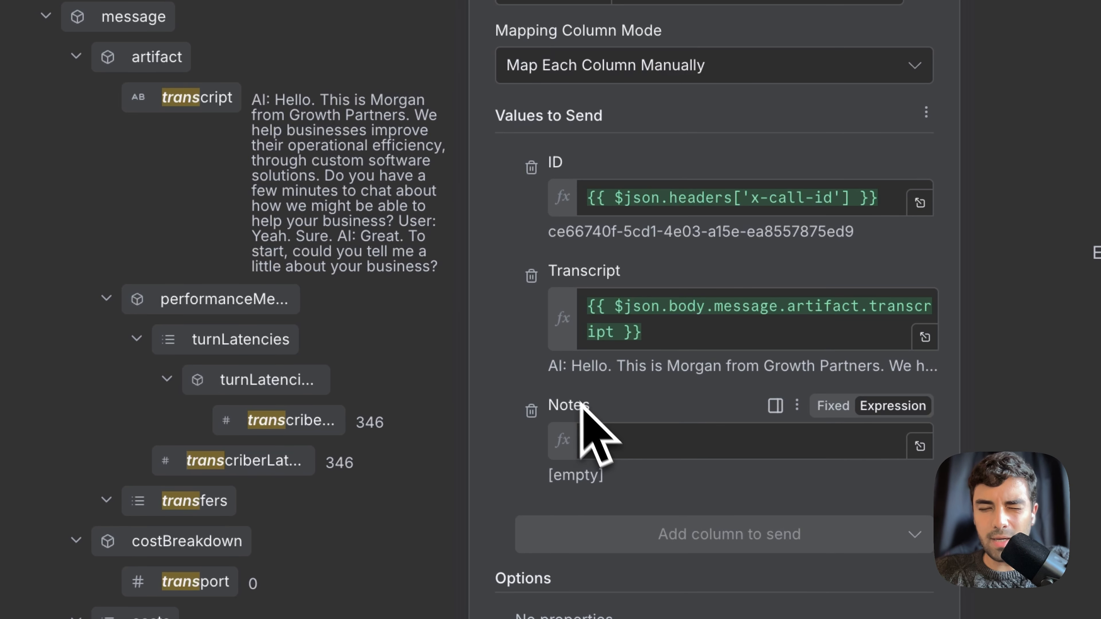
pyautogui.click(559, 395)
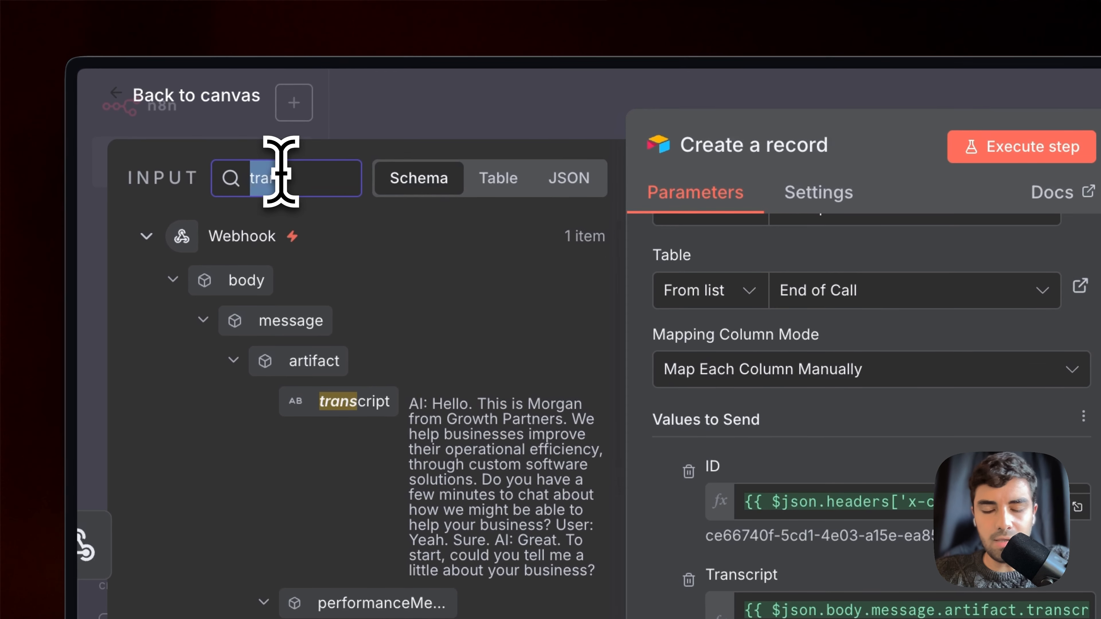
pyautogui.doubleClick(219, 67)
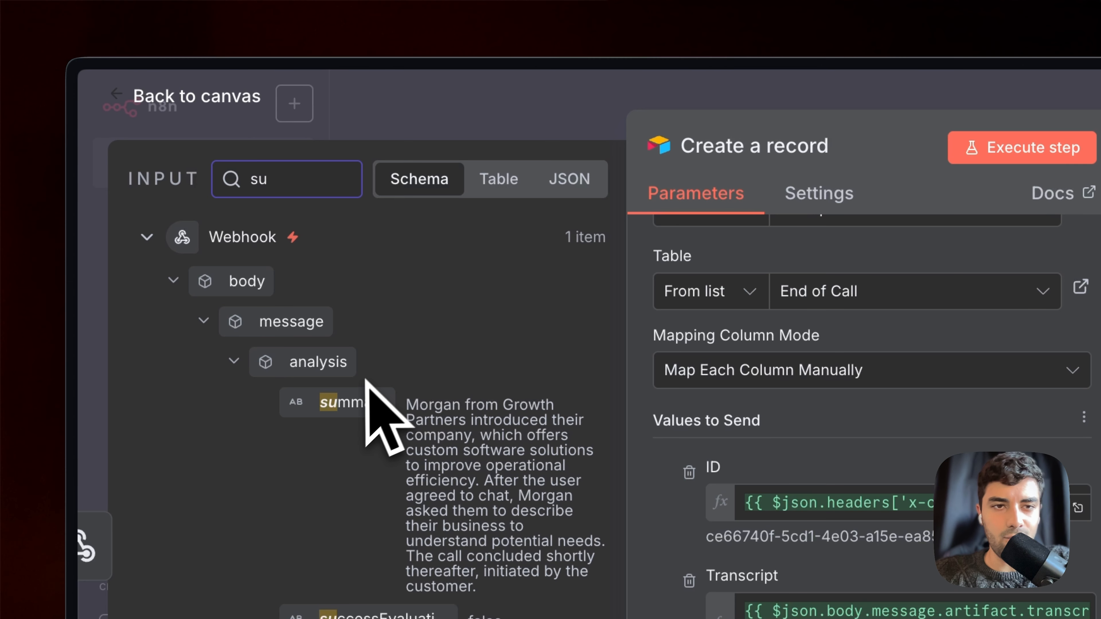
pyautogui.moveTo(340, 404); pyautogui.dragTo(898, 618)
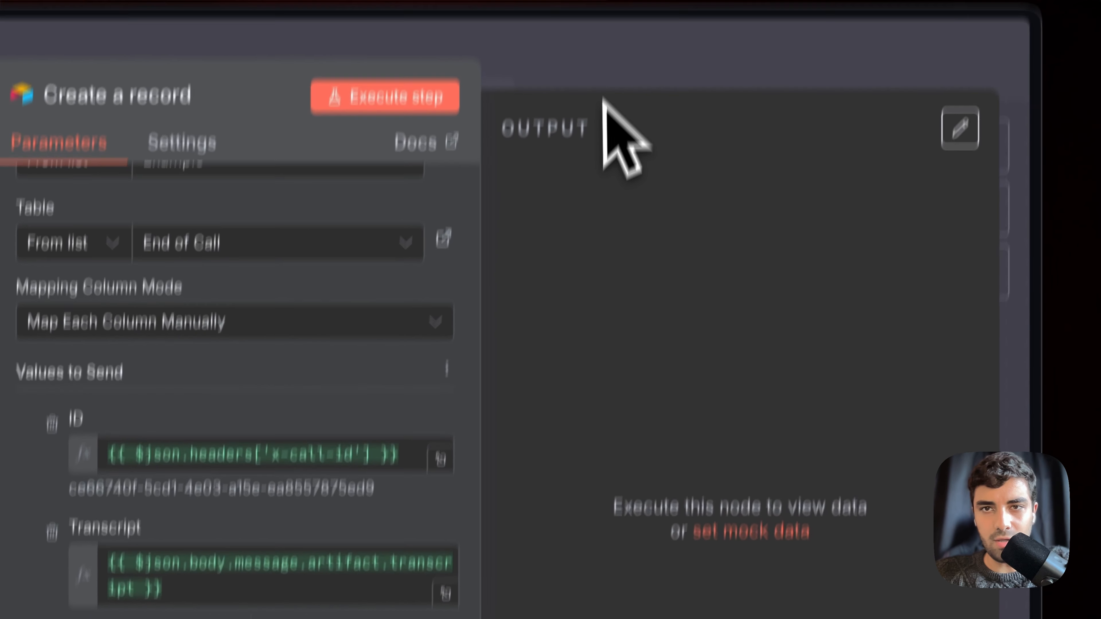
# Execute the workflow with the pinned call data, then view Airtable's Example: End of Call table
pyautogui.click(602, 126)
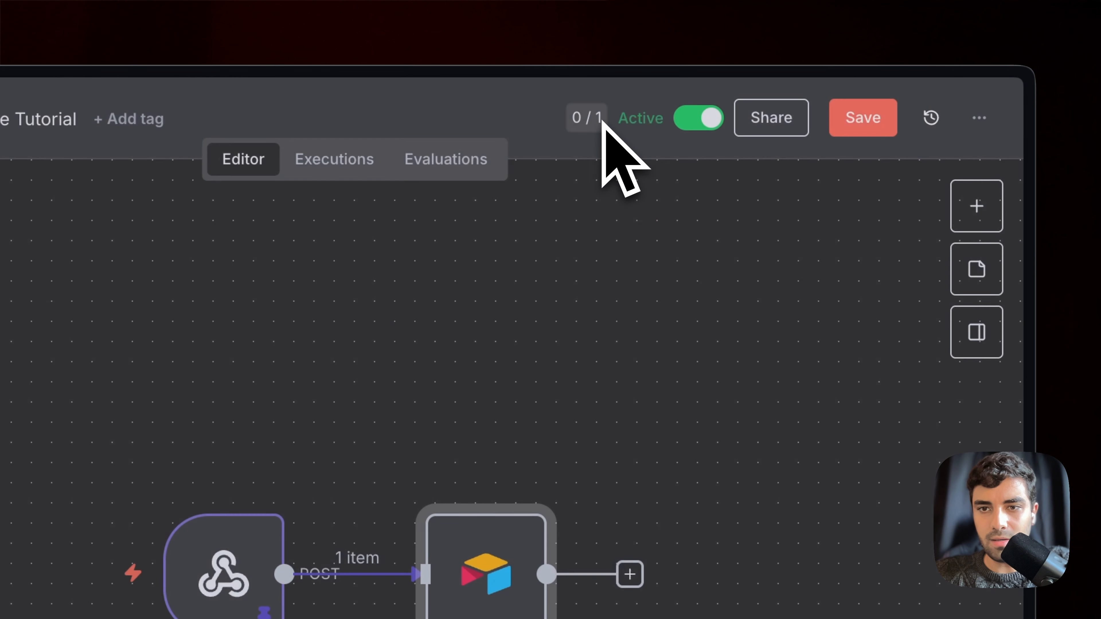
pyautogui.moveTo(765, 128)
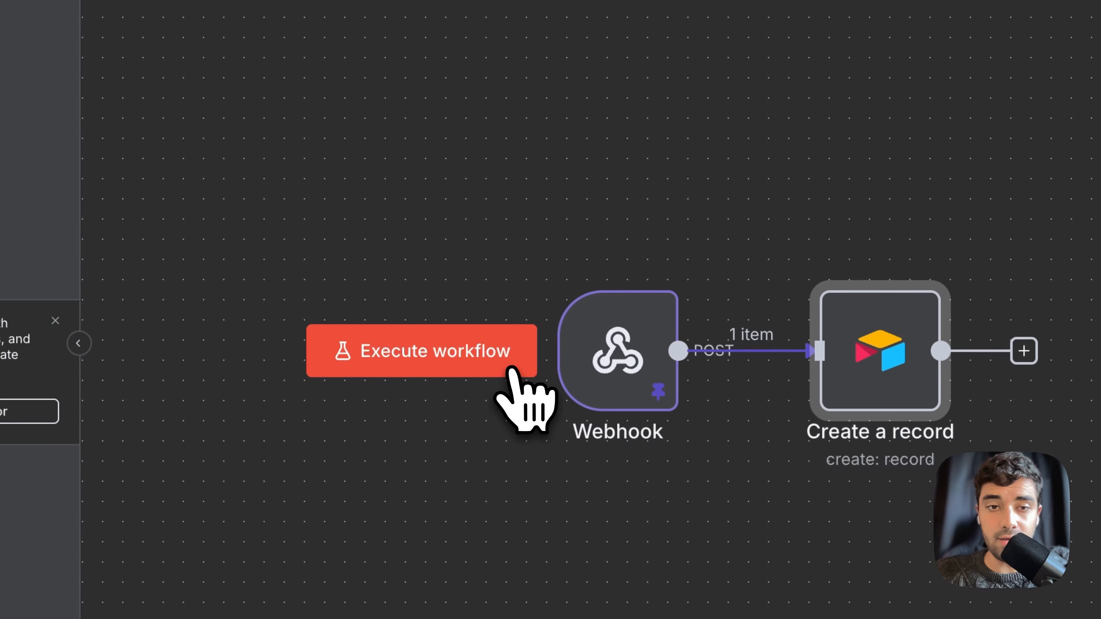
pyautogui.click(499, 375)
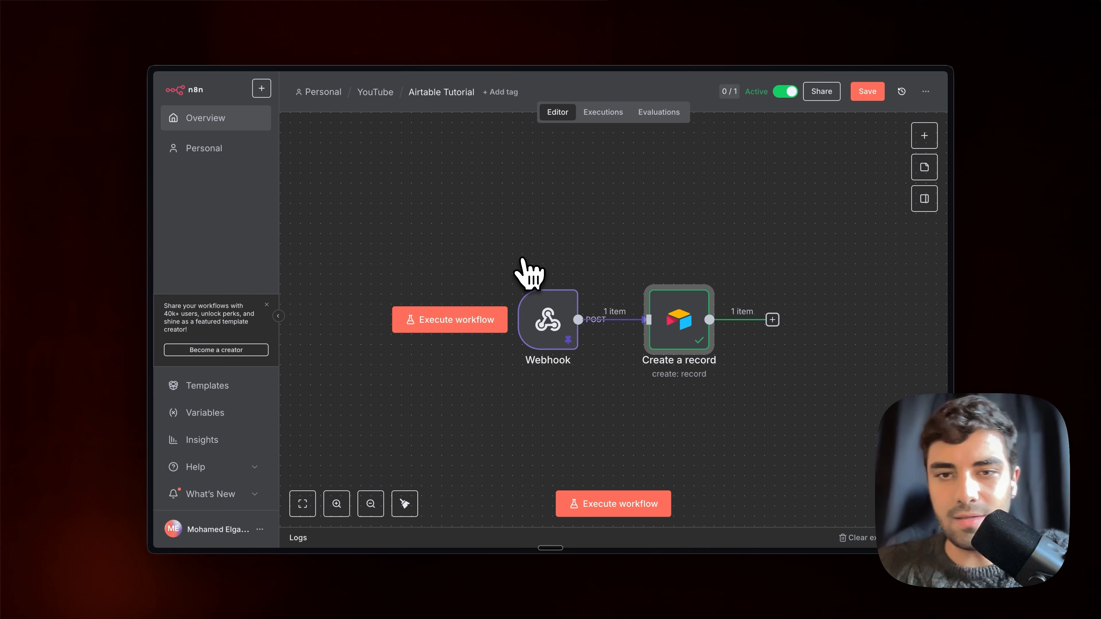
pyautogui.moveTo(272, 266)
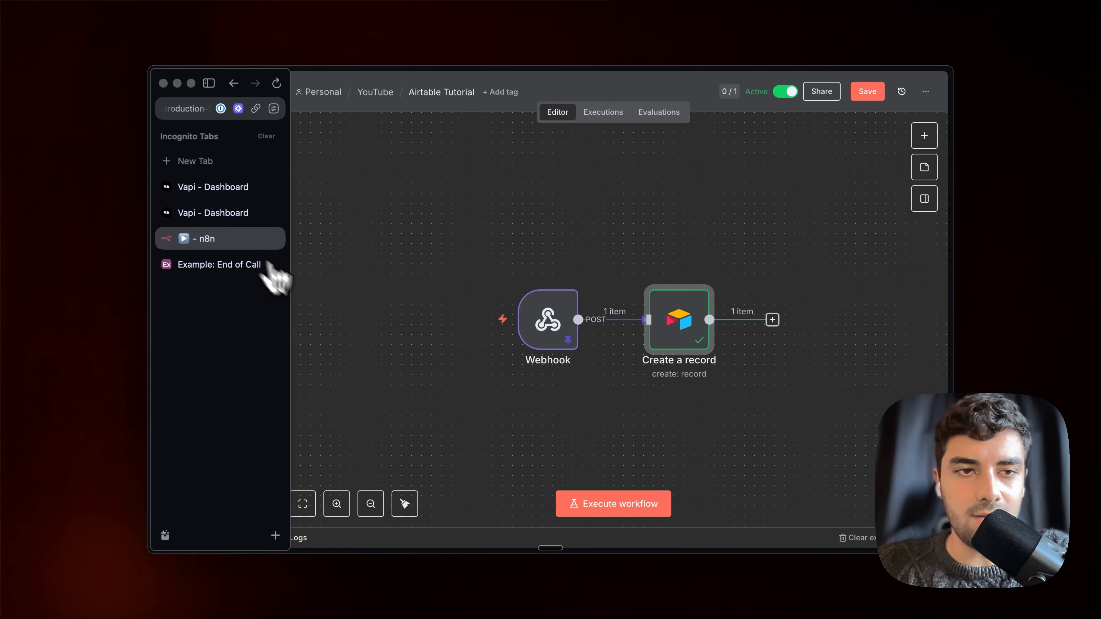
pyautogui.click(228, 269)
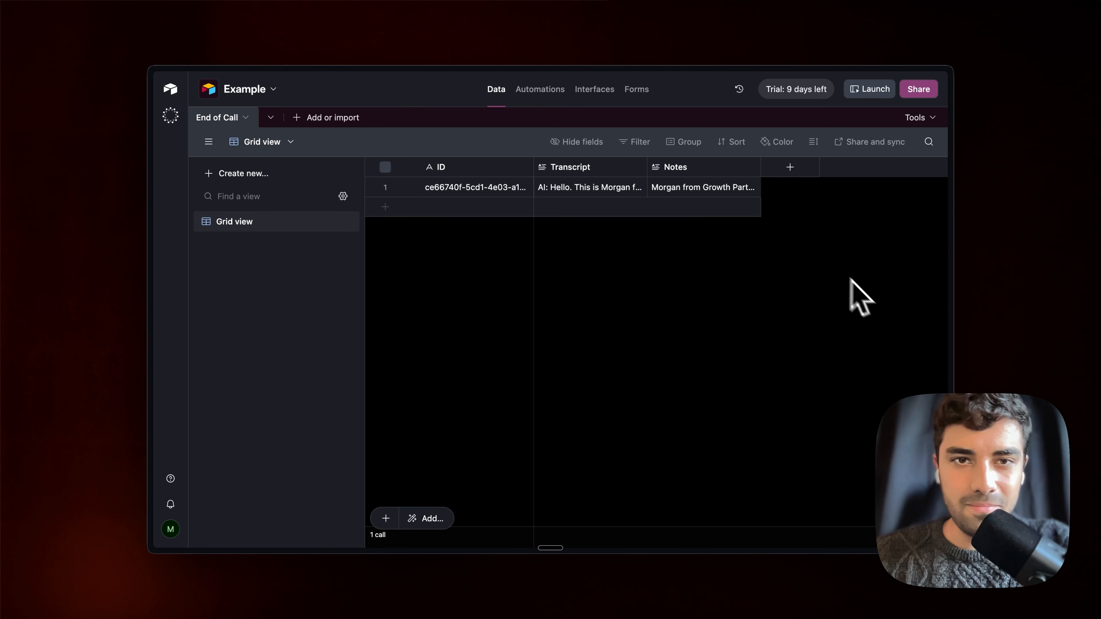
pyautogui.moveTo(152, 266)
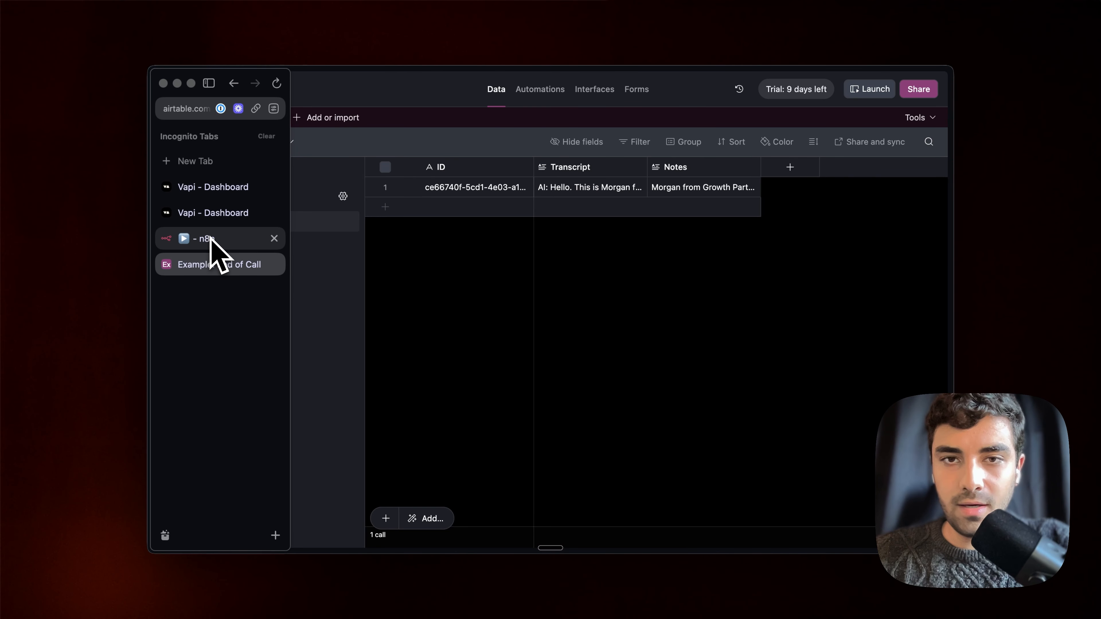